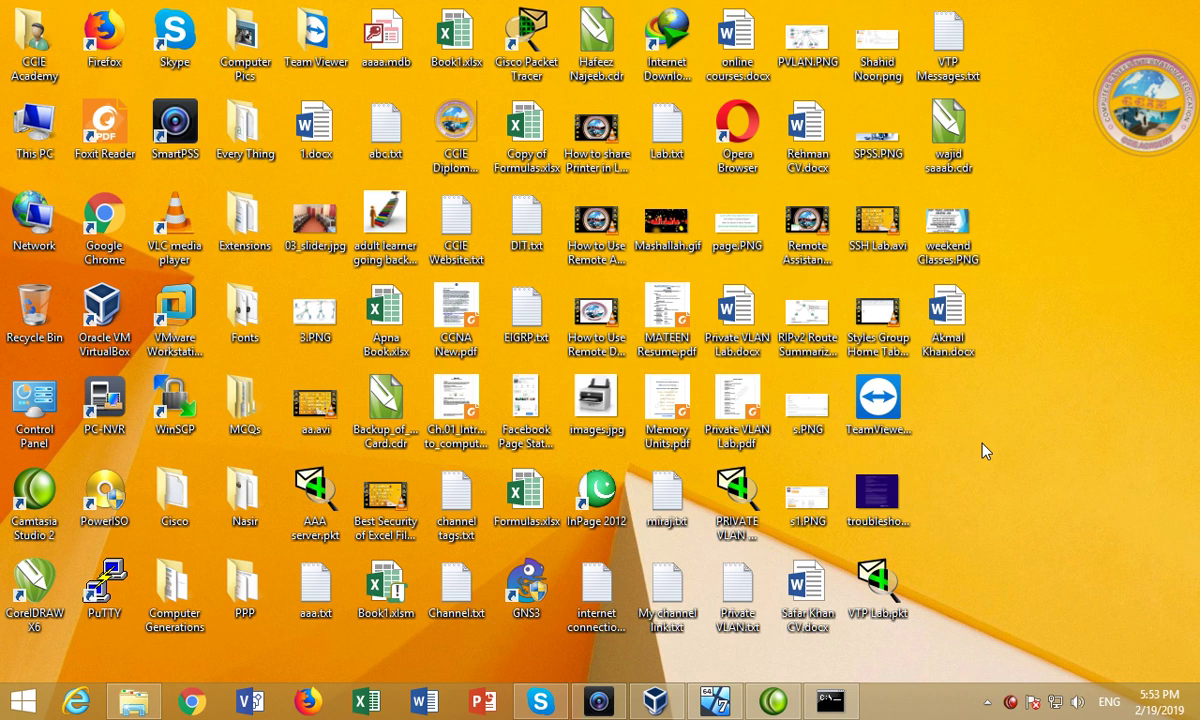
Launch Notepad from the Run box and maximize its window.
{"action": "key", "text": "super+r"}
{"action": "type", "text": "notep[ad"}
{"action": "key", "text": "Return"}
{"action": "key", "text": "Return"}
{"action": "type", "text": "notepad"}
{"action": "key", "text": "Return"}
{"action": "key", "text": "alt+space"}
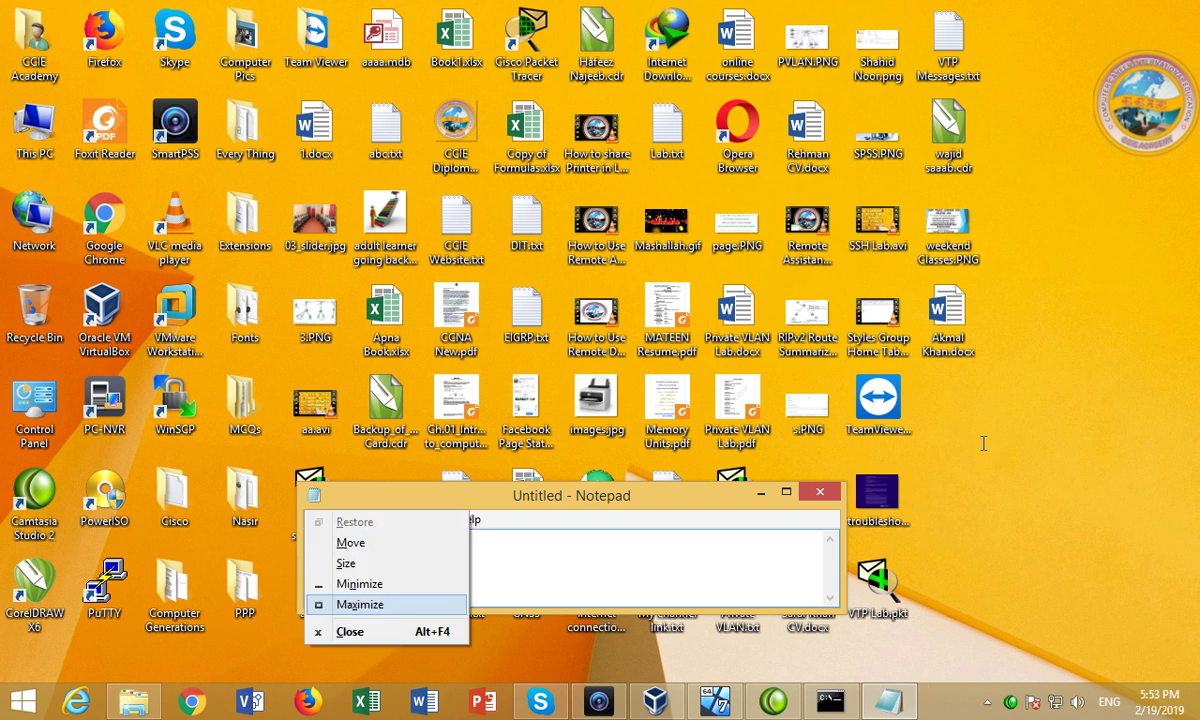
Type 'LAN Softros' on the first line, then minimize Notepad.
{"action": "type", "text": "xLAN "}
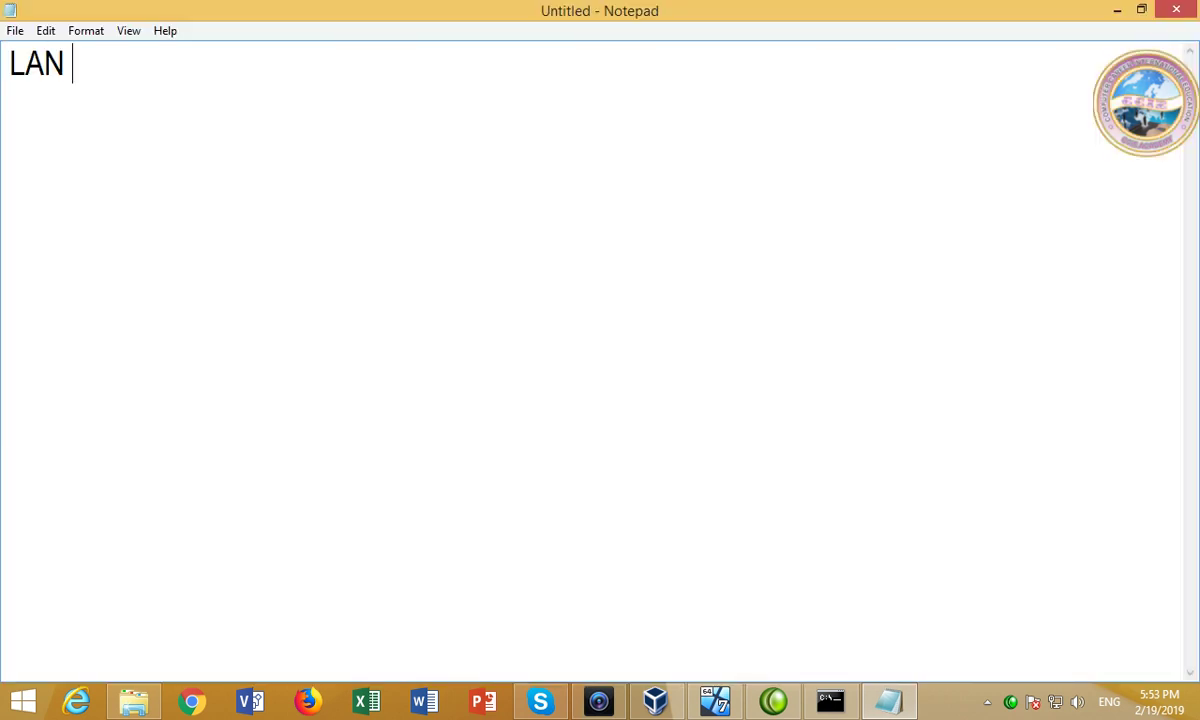
{"action": "type", "text": "Softros"}
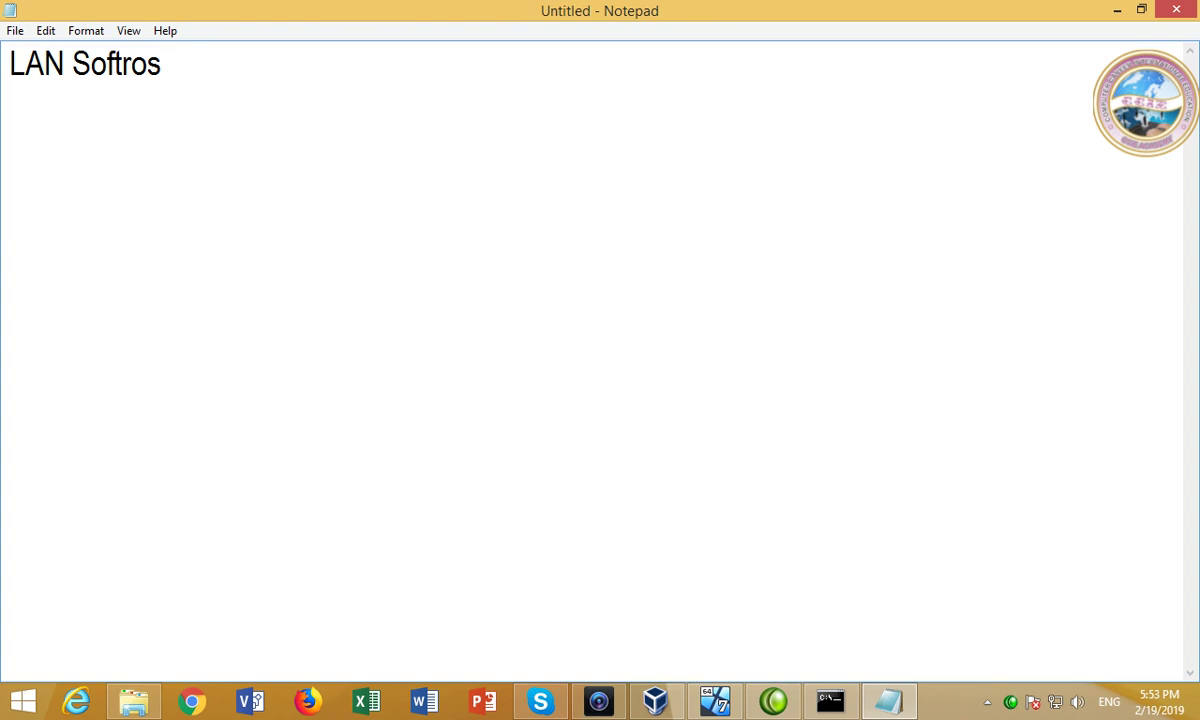
{"action": "key", "text": "Return"}
{"action": "left_click", "coordinate": [1114, 12]}
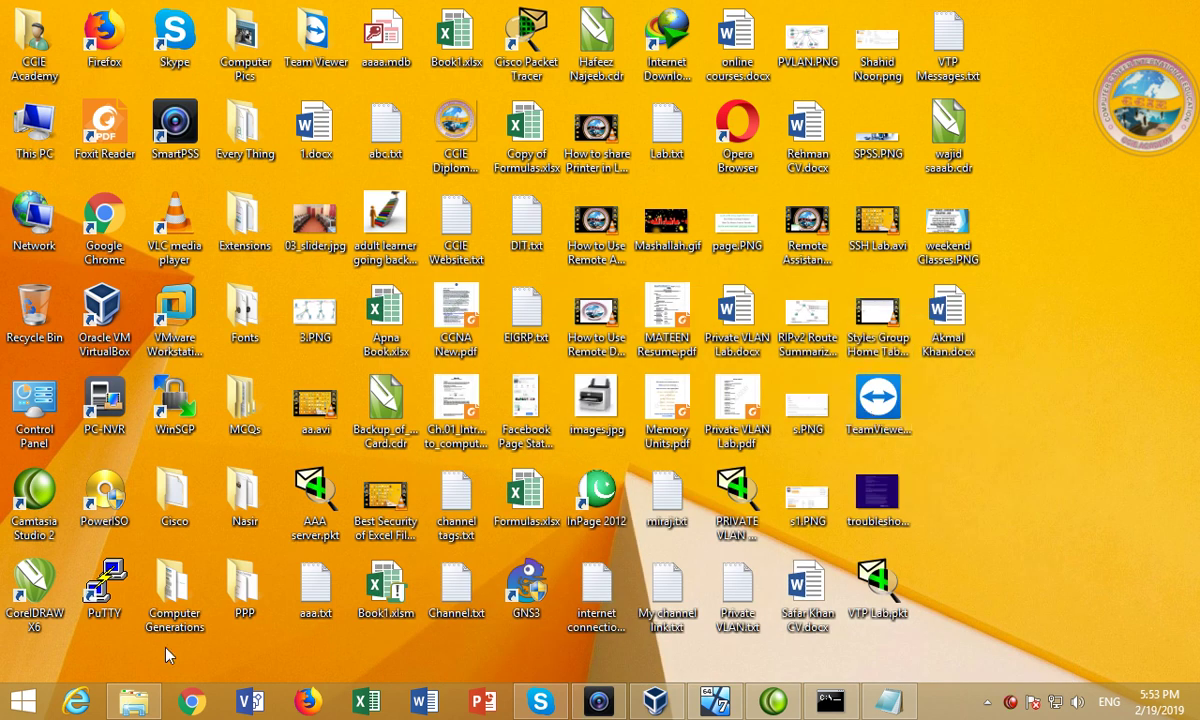
Share the LAN folder on Disk 0 (K:) with the other local user.
{"action": "left_click", "coordinate": [133, 700]}
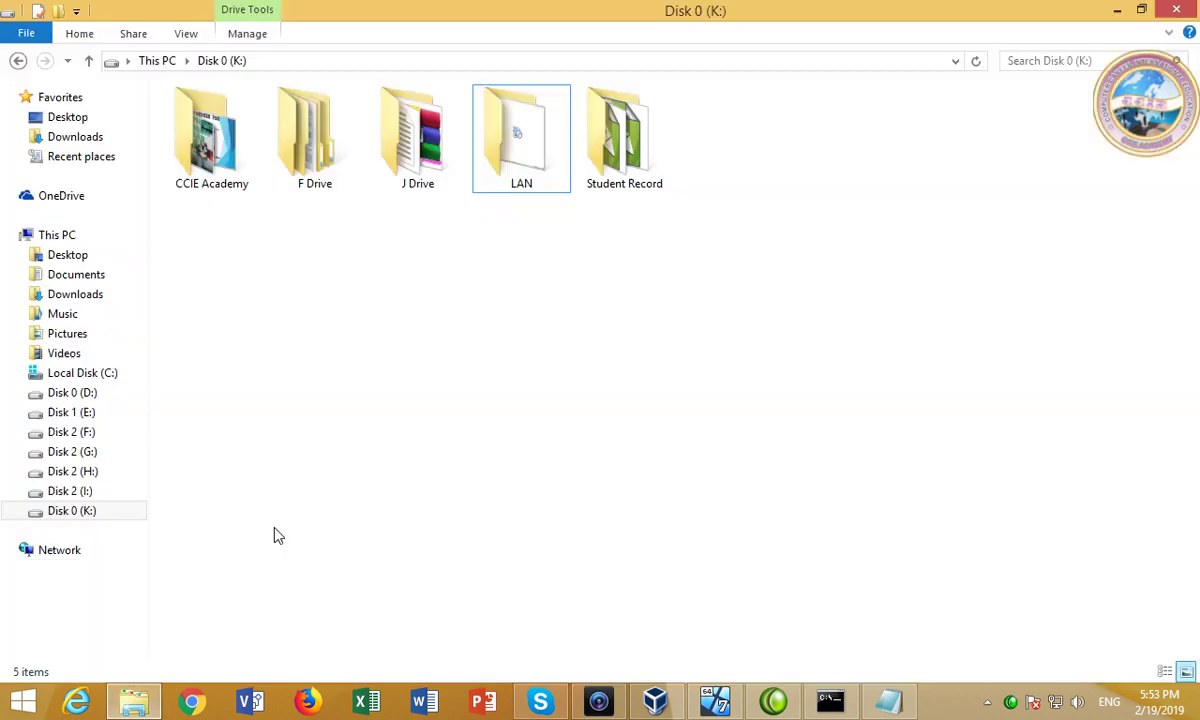
{"action": "right_click", "coordinate": [516, 172]}
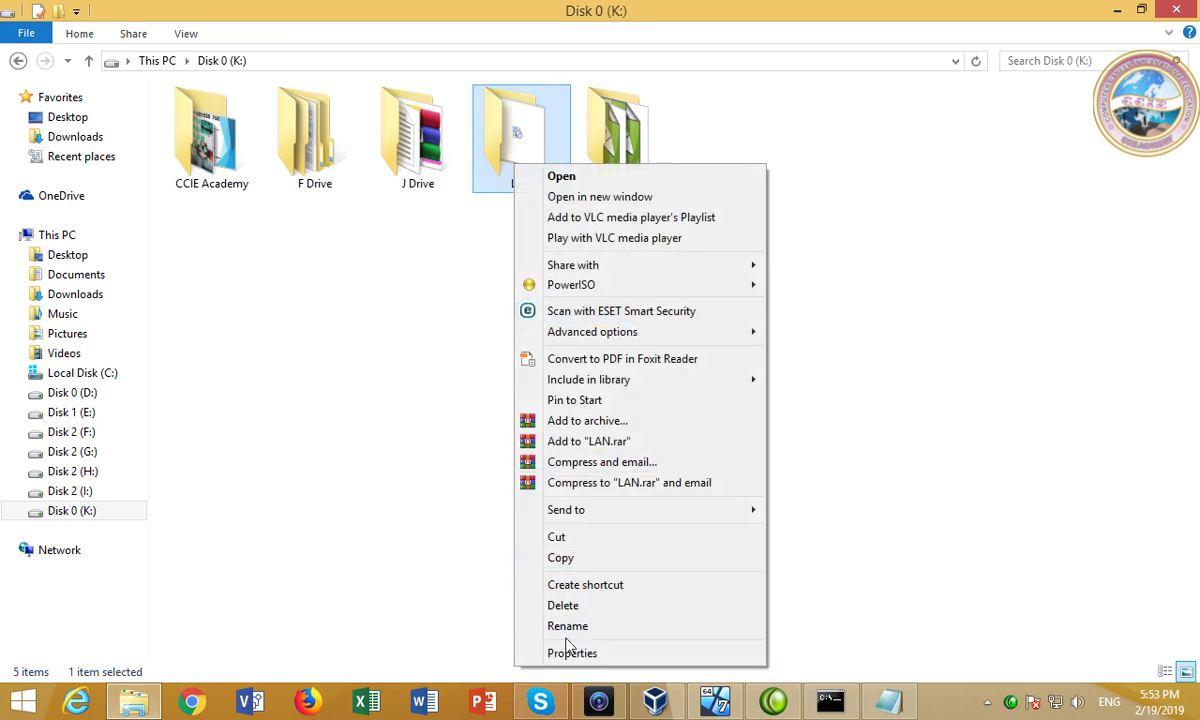
{"action": "left_click", "coordinate": [568, 652]}
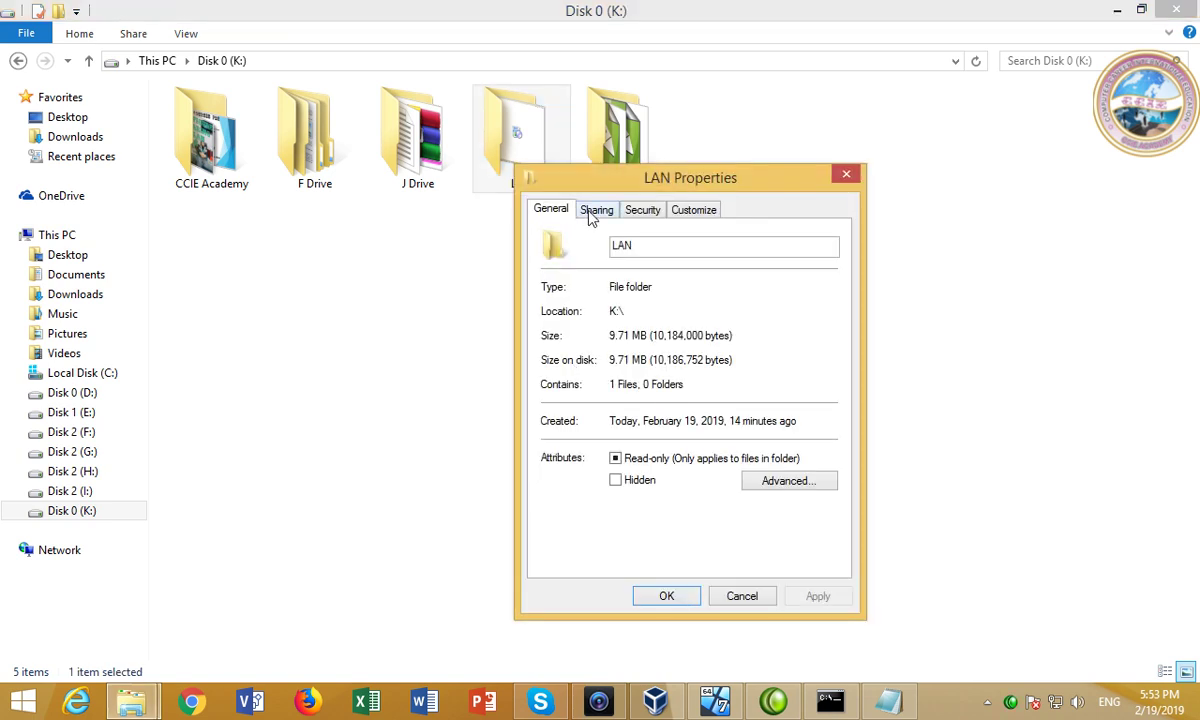
{"action": "left_click", "coordinate": [594, 212]}
{"action": "left_click", "coordinate": [590, 336]}
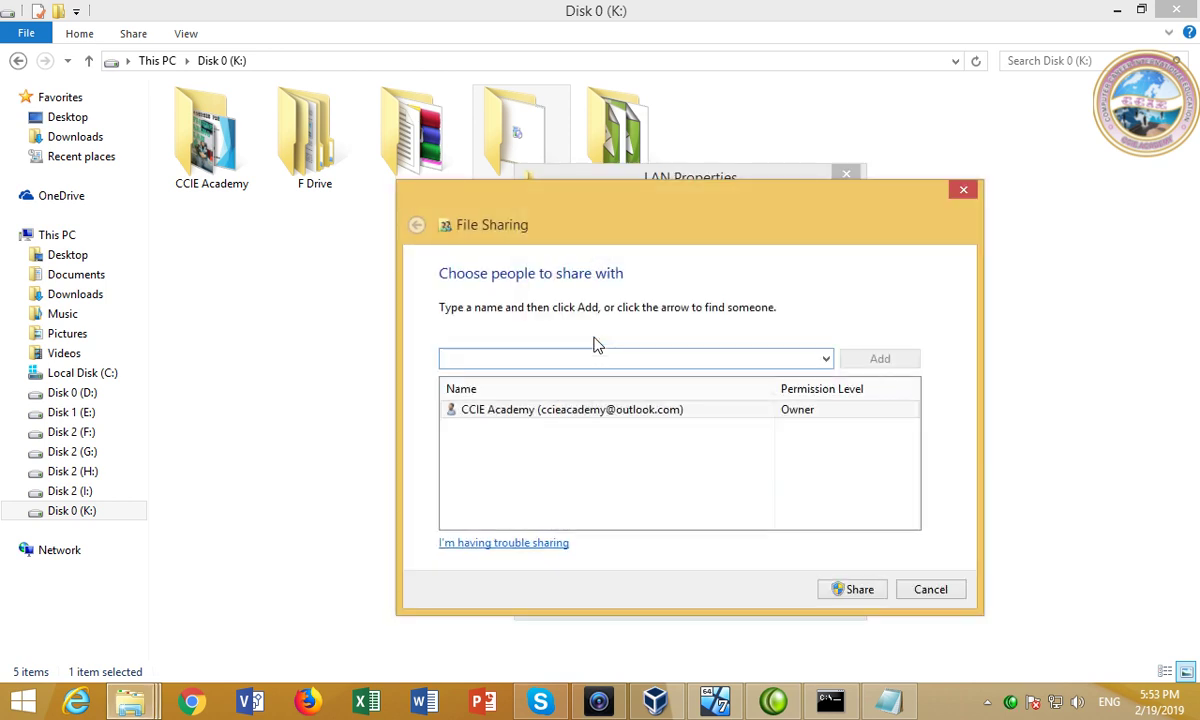
{"action": "left_click", "coordinate": [826, 358]}
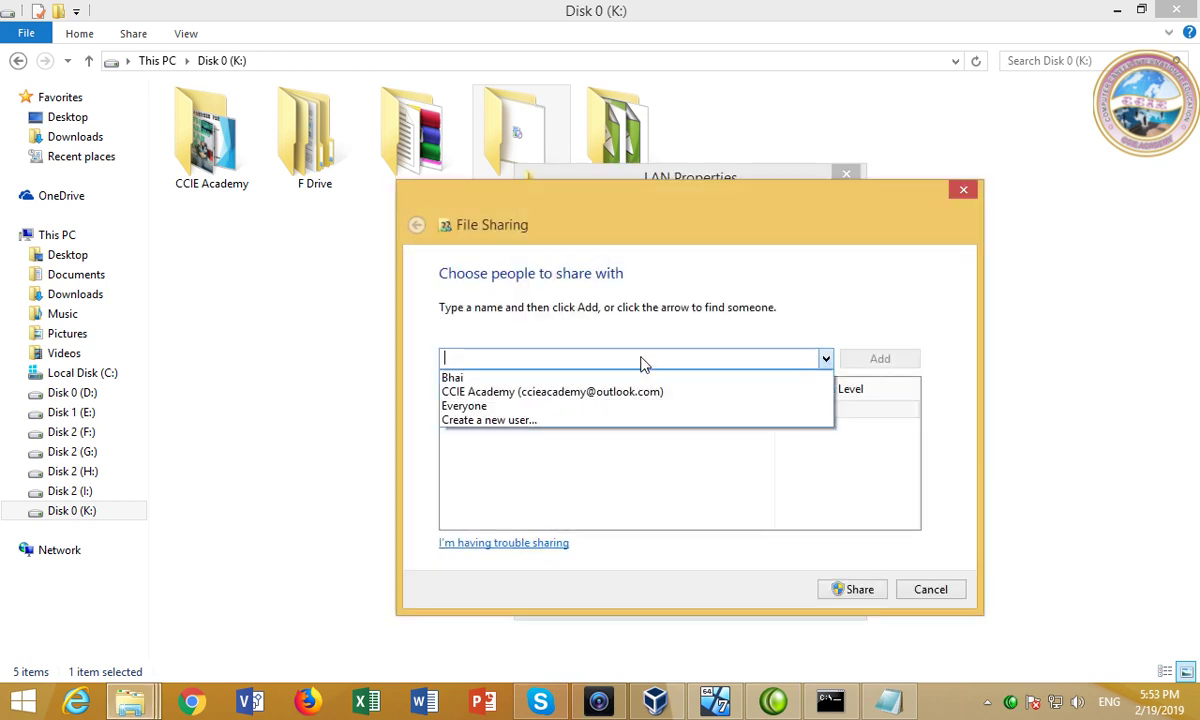
{"action": "left_click", "coordinate": [536, 379]}
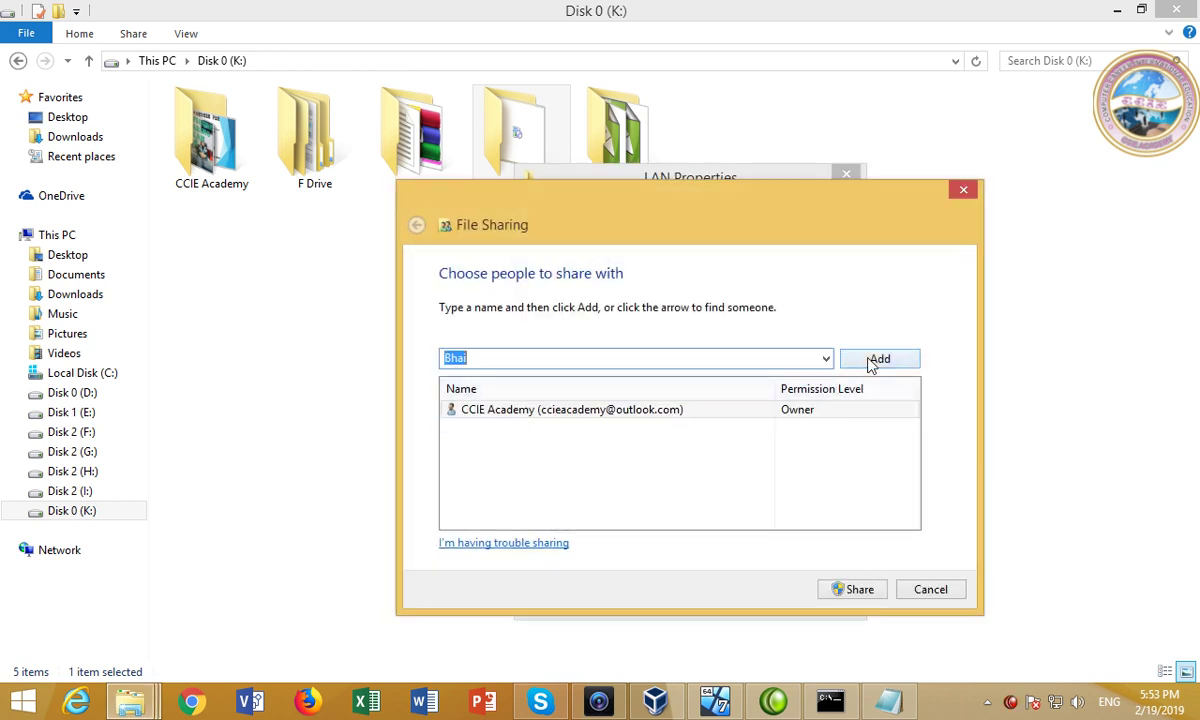
{"action": "left_click", "coordinate": [871, 362]}
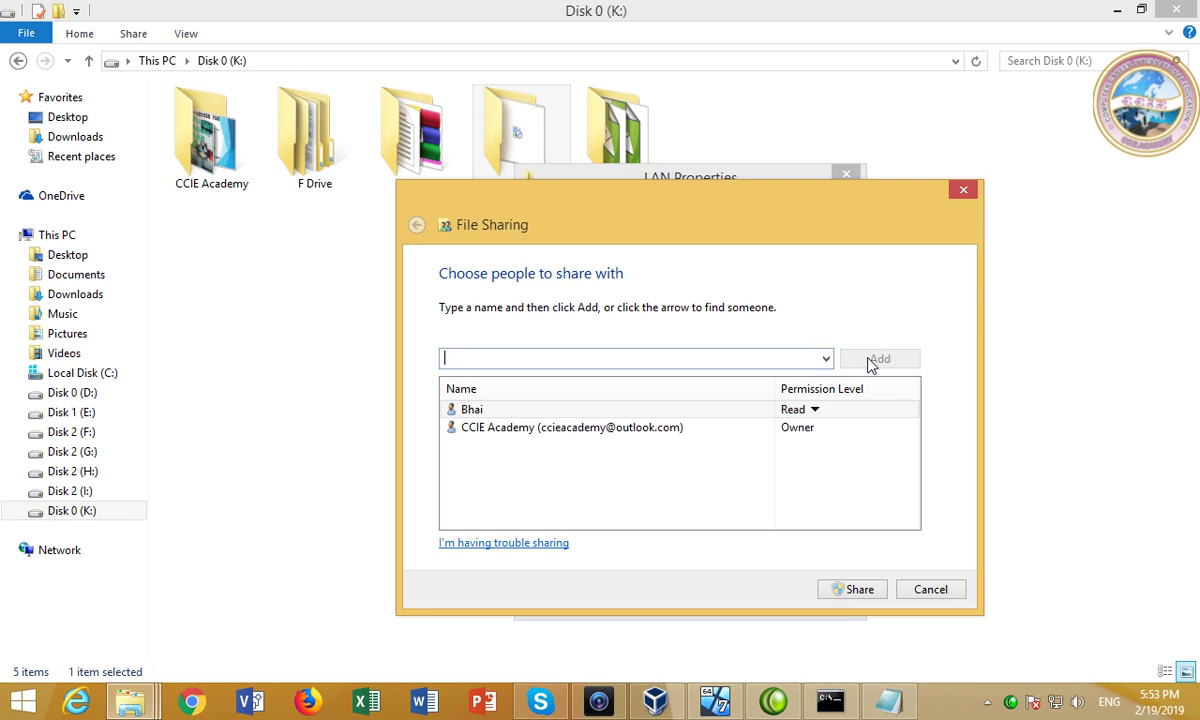
{"action": "left_click", "coordinate": [861, 591]}
{"action": "left_click", "coordinate": [928, 590]}
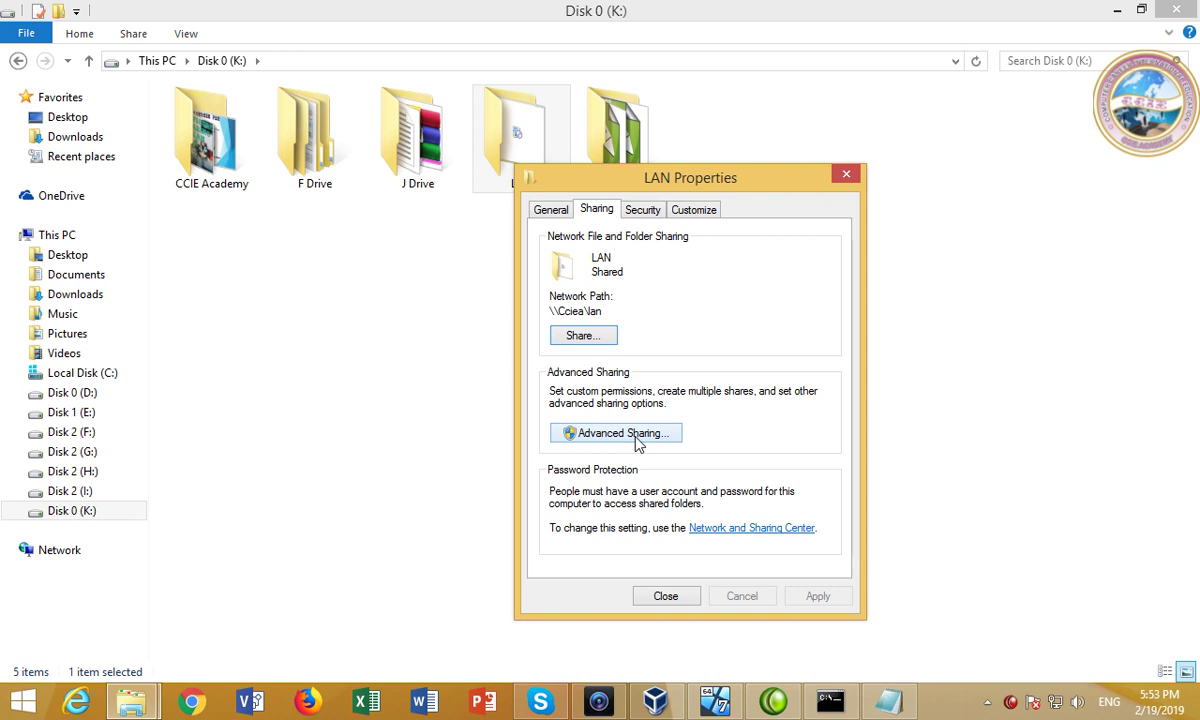
Bring up LAN's Advanced Sharing options and refresh the Disk 0 (K:) listing.
{"action": "left_click", "coordinate": [637, 441]}
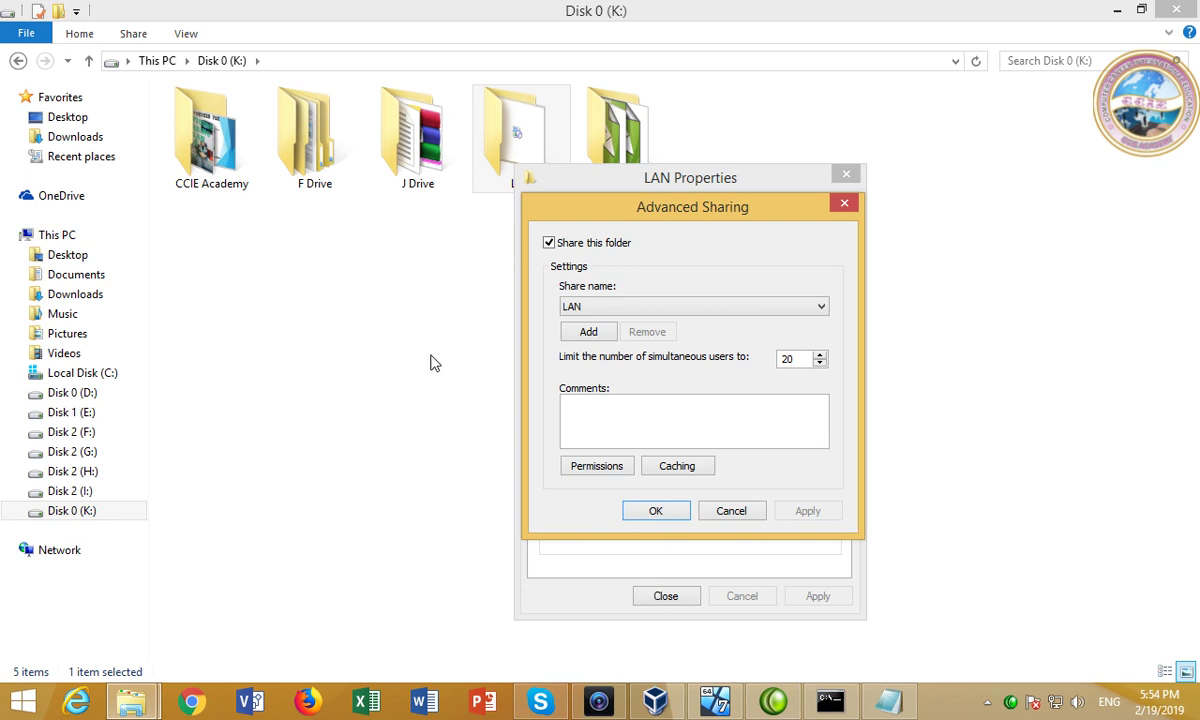
{"action": "right_click", "coordinate": [342, 356]}
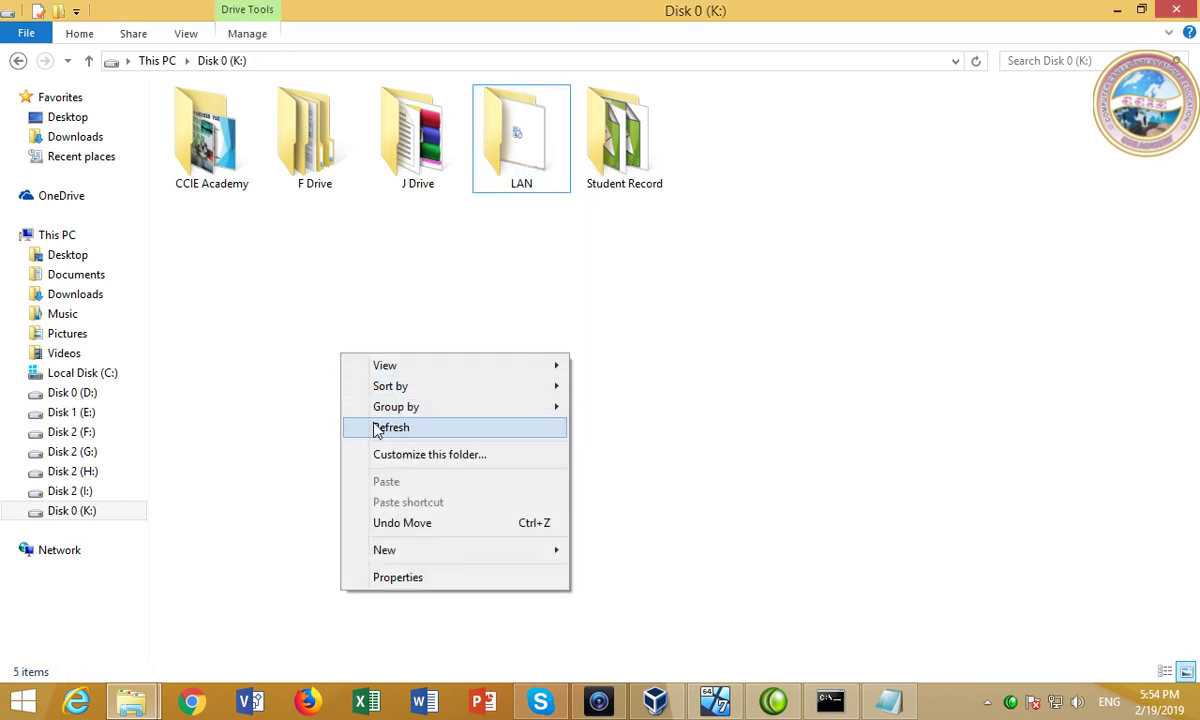
{"action": "left_click", "coordinate": [378, 426]}
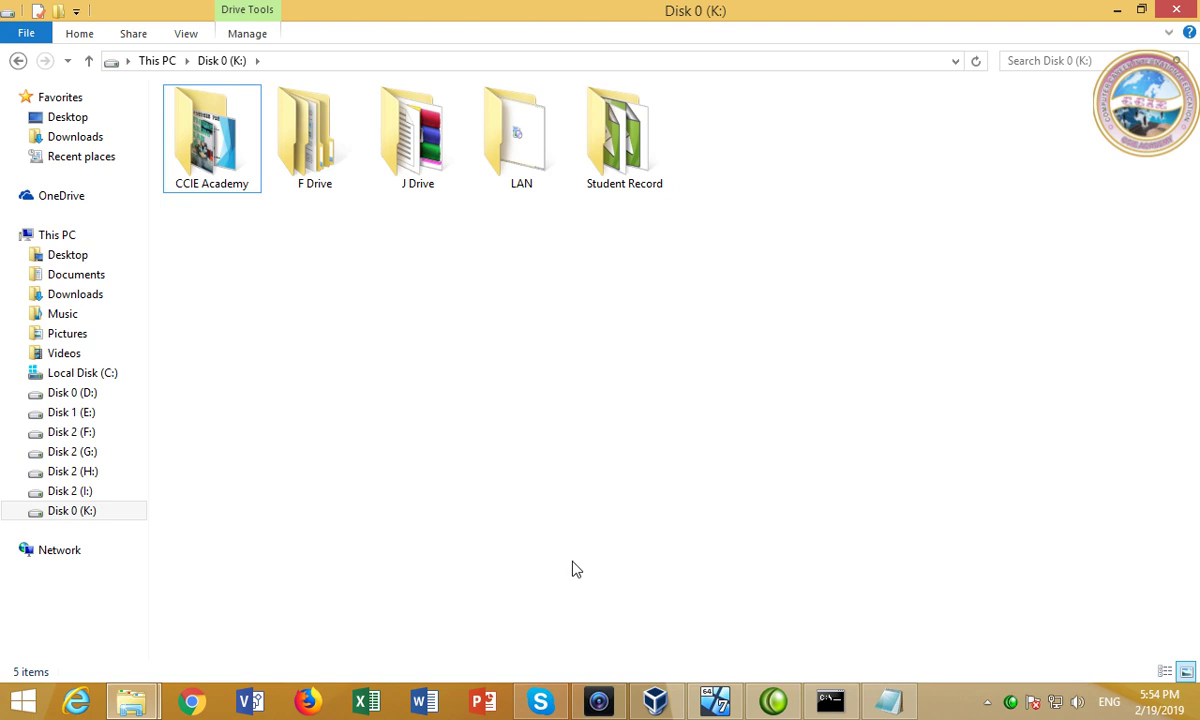
Close the drive window, check This PC's system info (CCIEA, WORKGROUP), then minimize it.
{"action": "left_click", "coordinate": [1176, 14]}
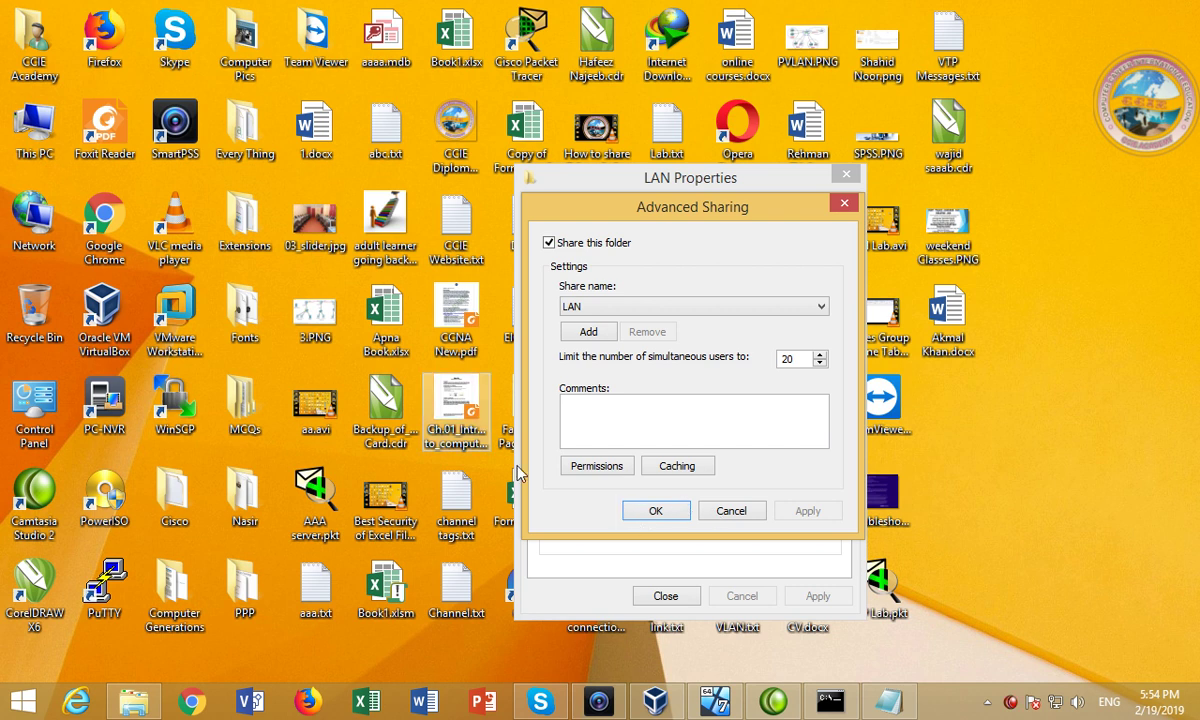
{"action": "right_click", "coordinate": [49, 139]}
{"action": "left_click", "coordinate": [98, 329]}
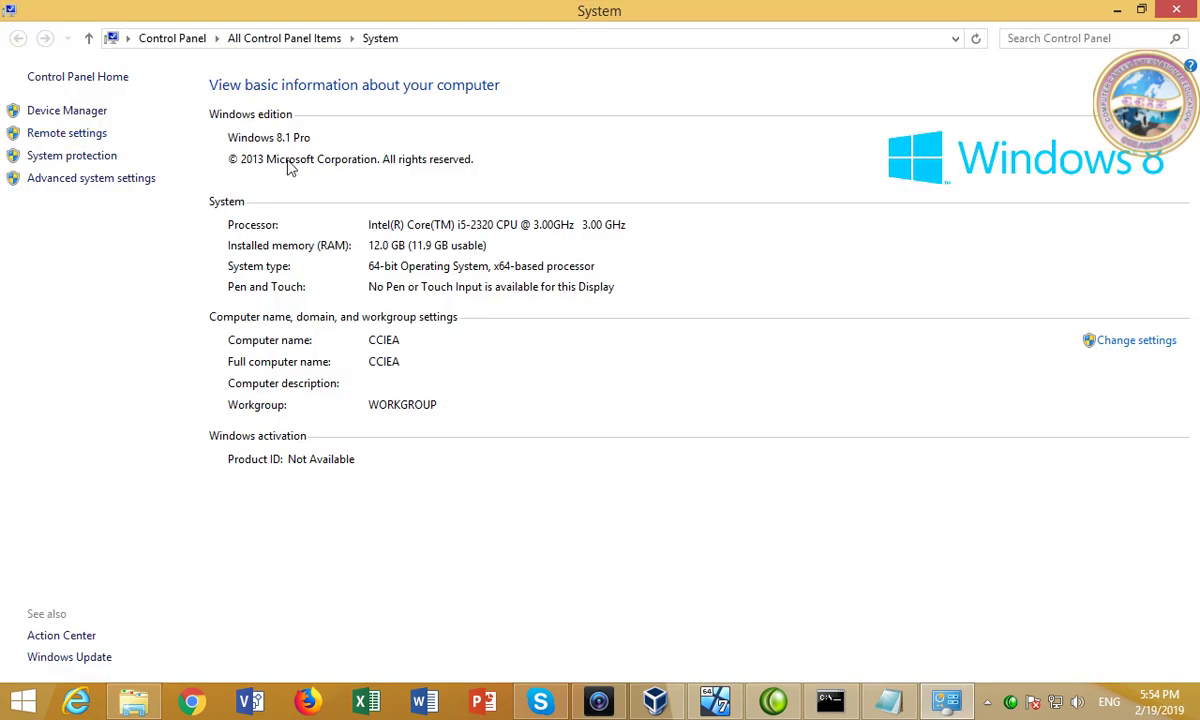
{"action": "left_click", "coordinate": [1117, 10]}
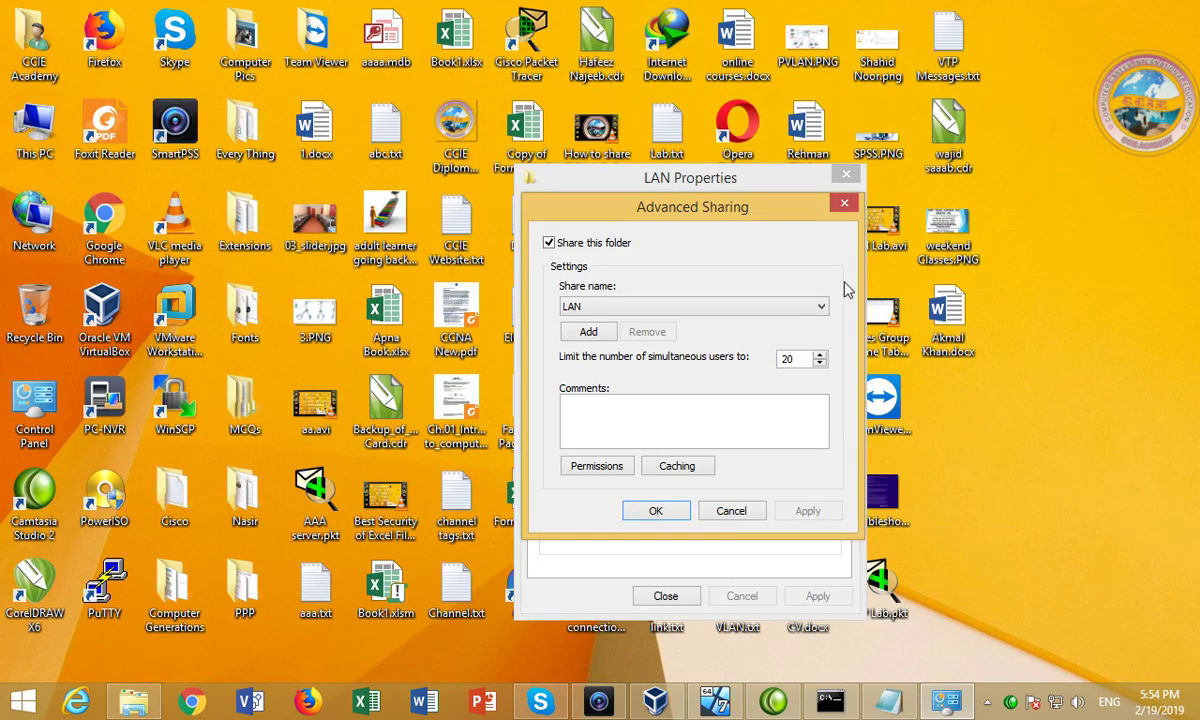
Bring up the running Windows7 VM in VirtualBox and log on to a user account.
{"action": "left_click", "coordinate": [658, 705]}
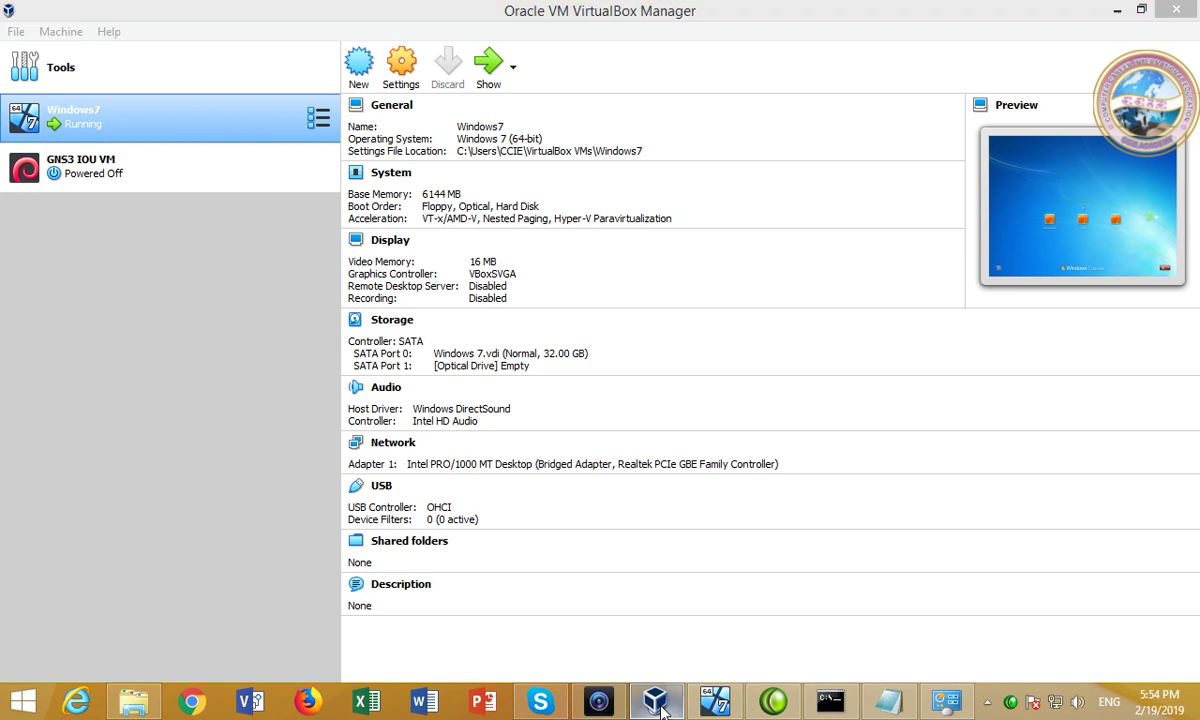
{"action": "left_click", "coordinate": [658, 705]}
{"action": "left_click", "coordinate": [716, 703]}
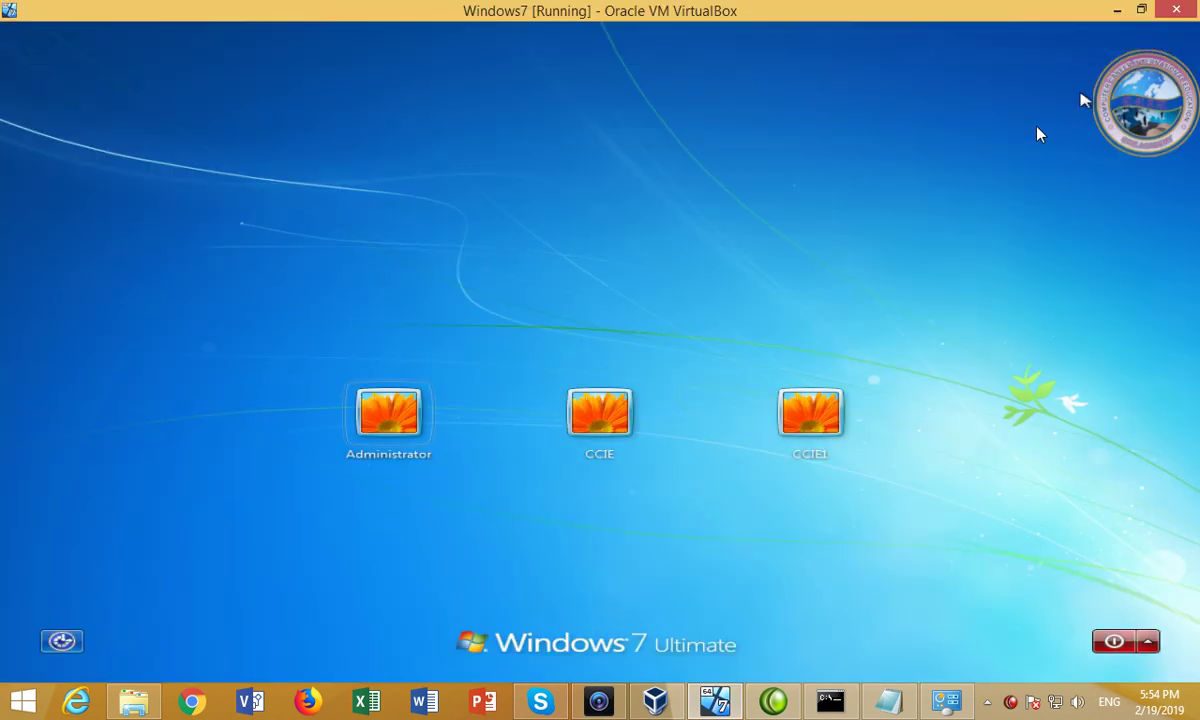
{"action": "left_click", "coordinate": [843, 405]}
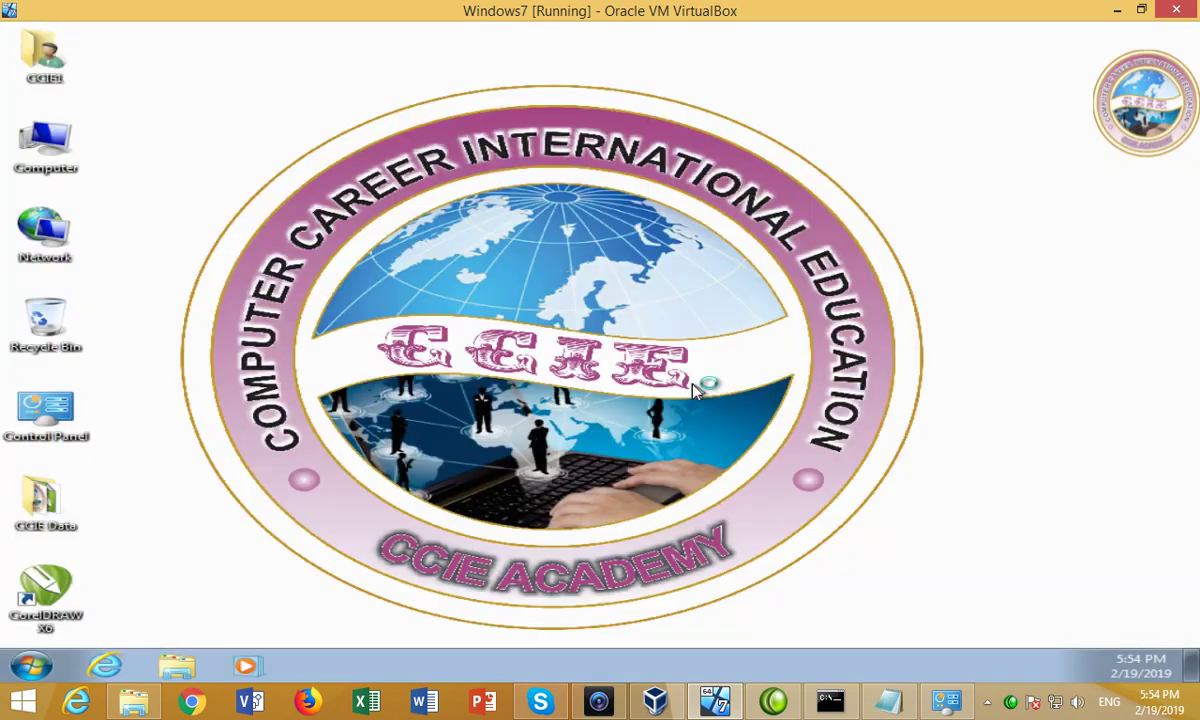
Open and minimize ESET Smart Security, then dismiss the network location and Deep Freeze prompts.
{"action": "left_click", "coordinate": [984, 705]}
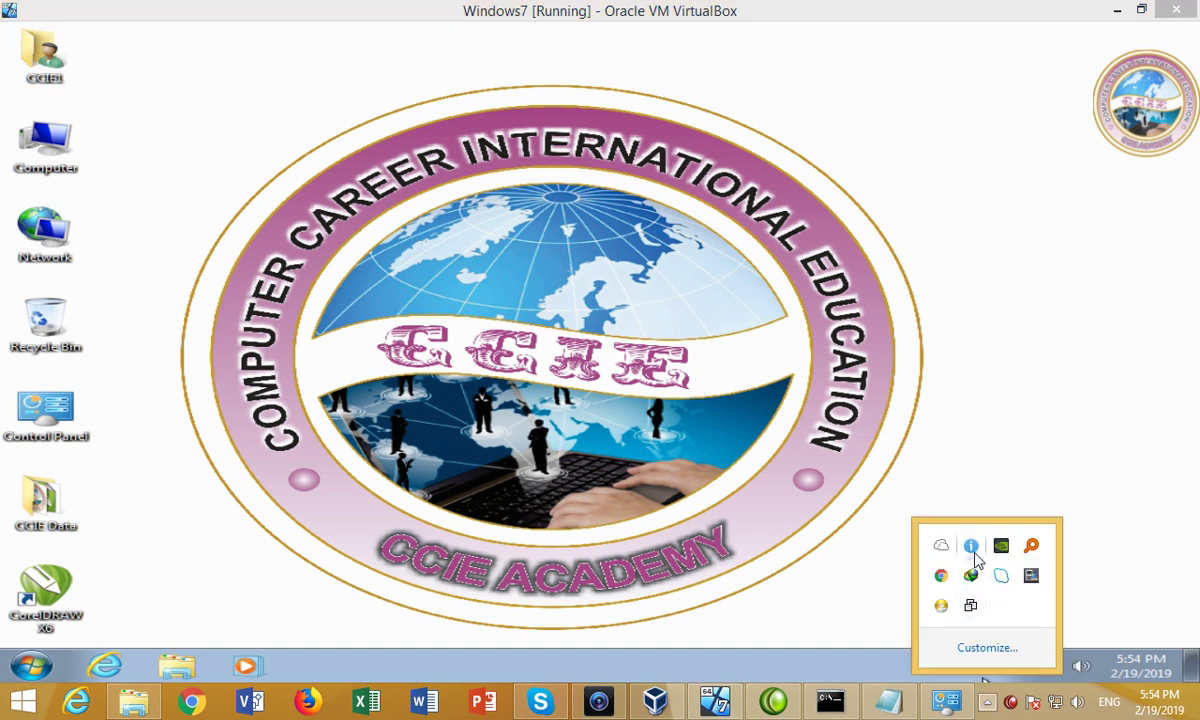
{"action": "double_click", "coordinate": [973, 550]}
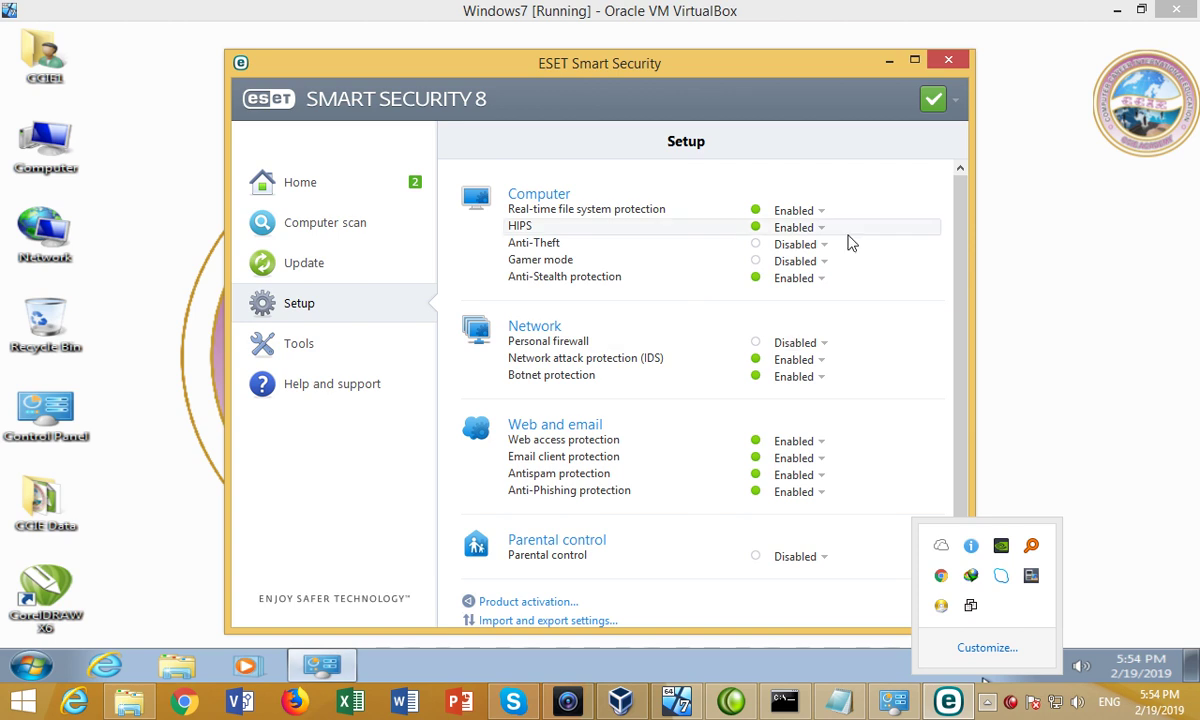
{"action": "left_click", "coordinate": [888, 62]}
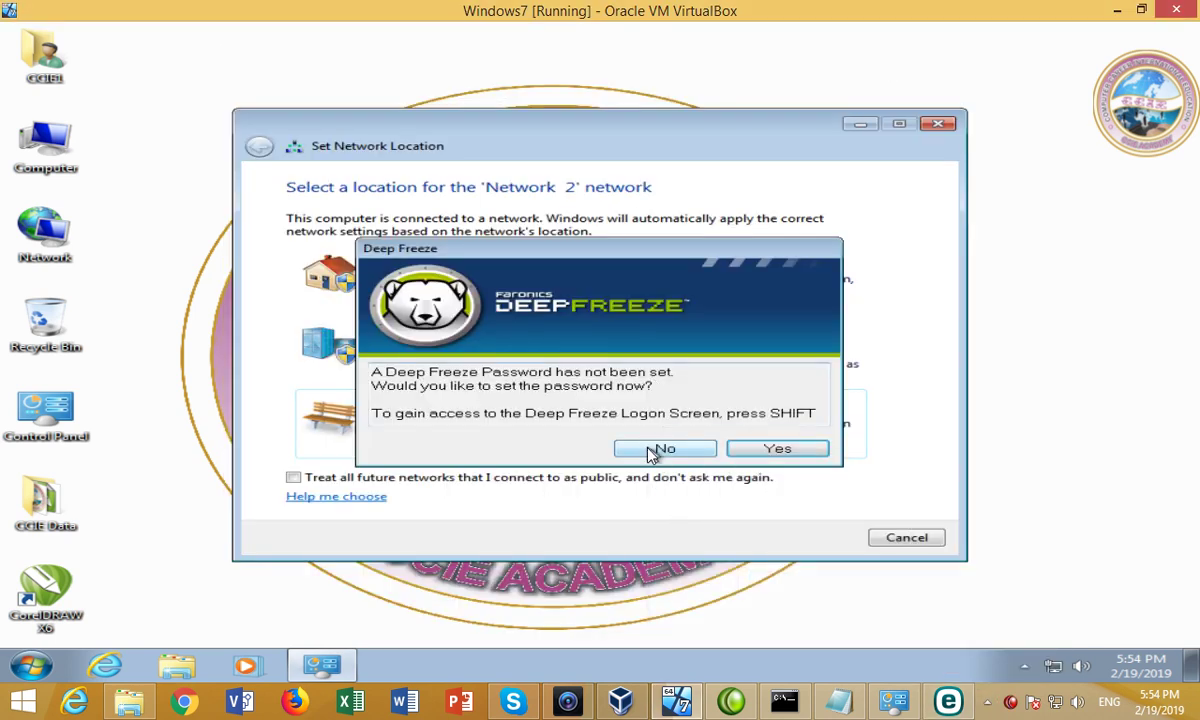
{"action": "left_click", "coordinate": [904, 536]}
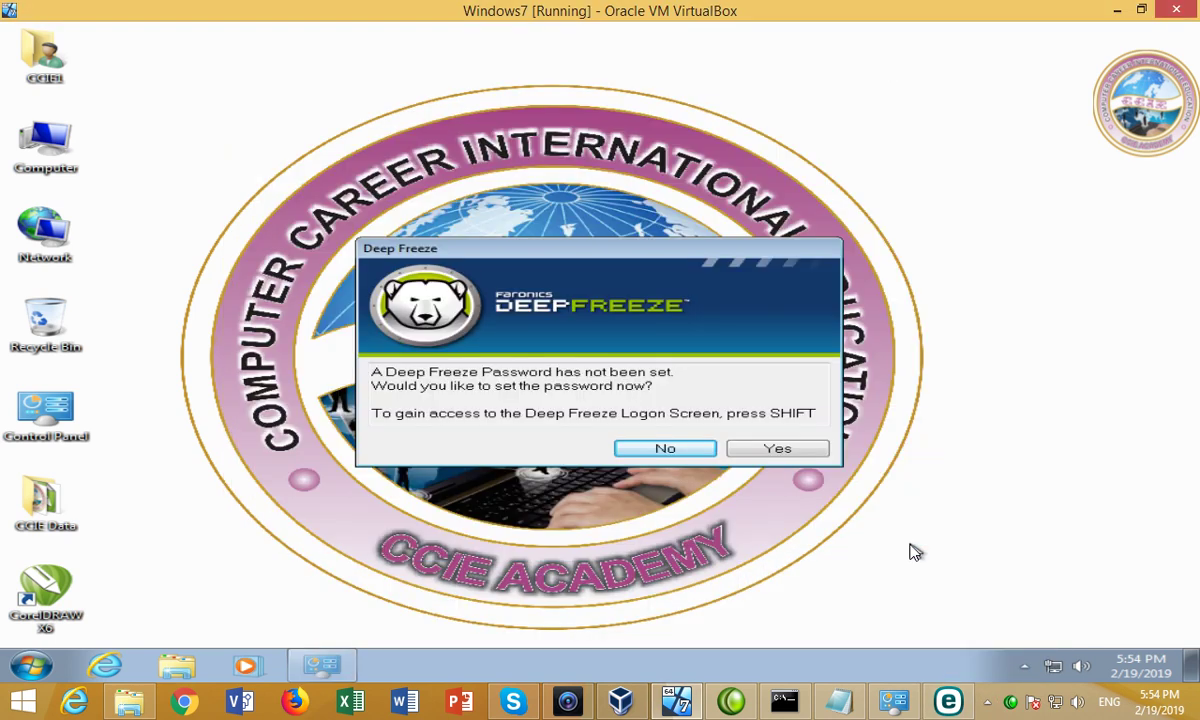
{"action": "left_click", "coordinate": [634, 452]}
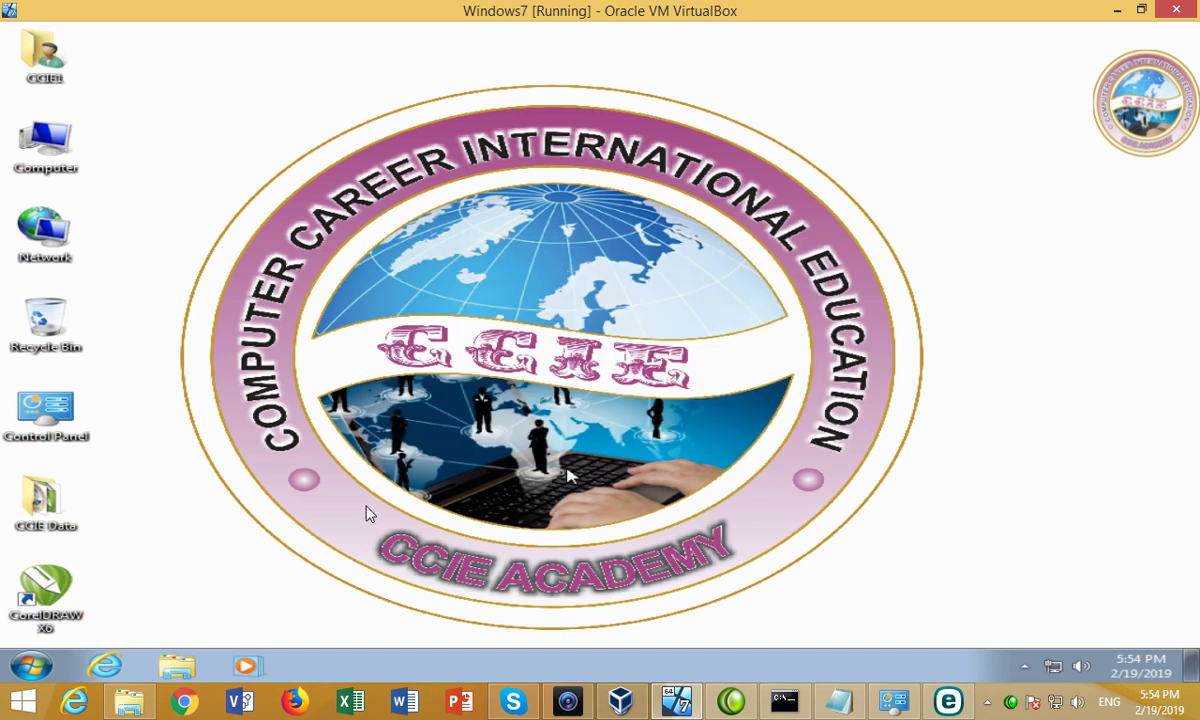
Connect to the shared computer \\192.168.10.2 from the Run box.
{"action": "left_click", "coordinate": [30, 665]}
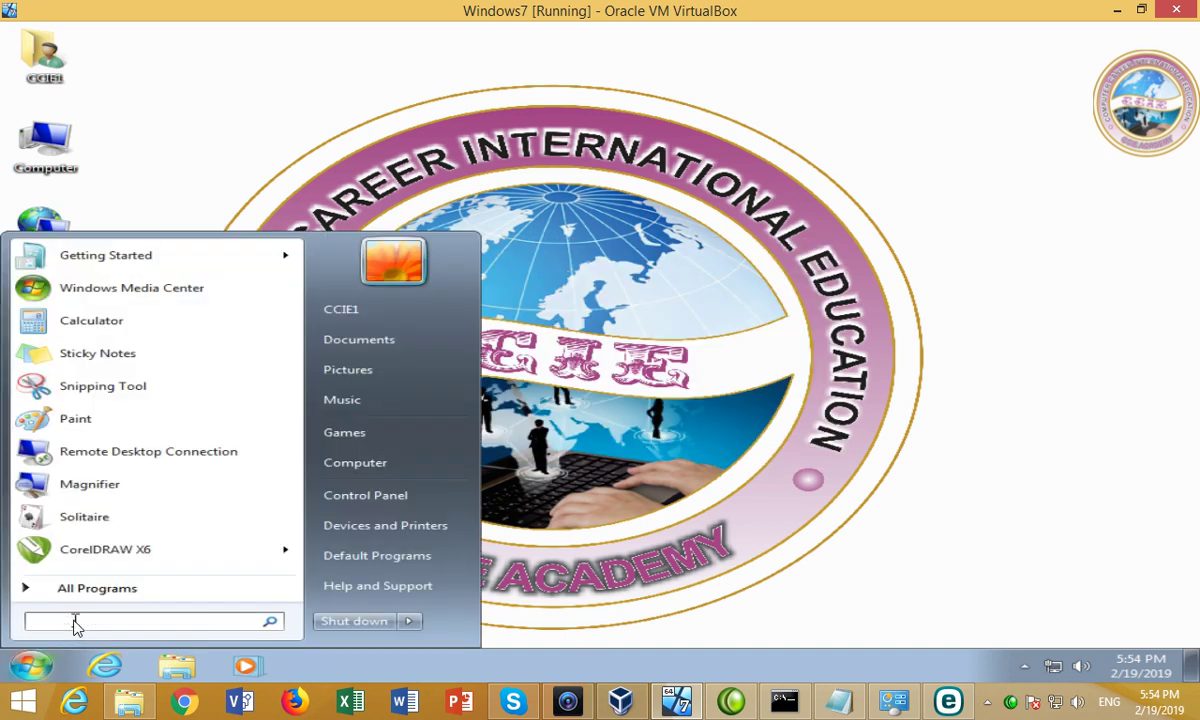
{"action": "type", "text": "\\\\"}
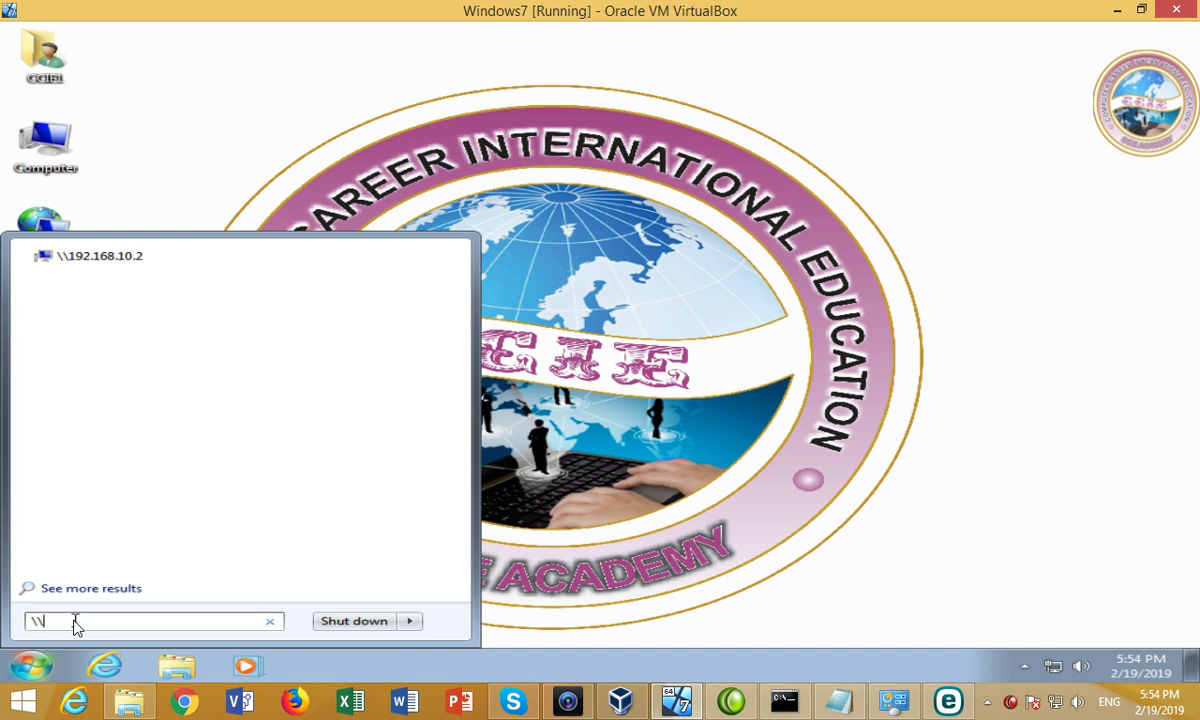
{"action": "left_click", "coordinate": [300, 153]}
{"action": "key", "text": "super+r"}
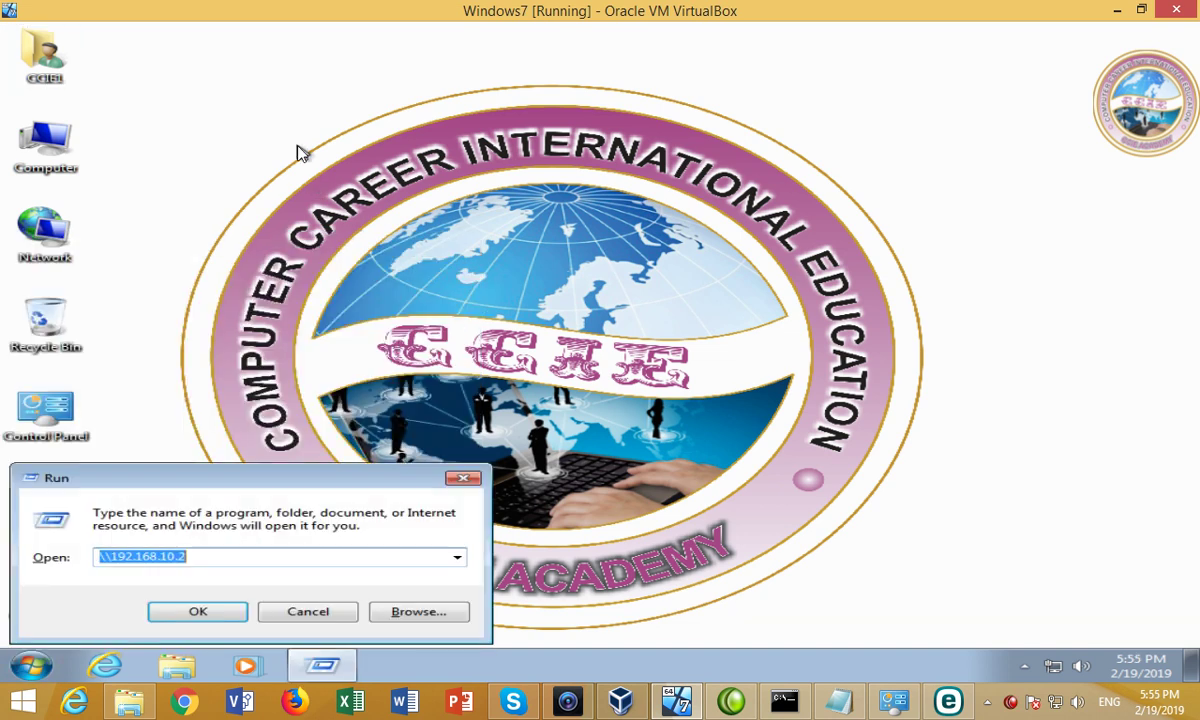
{"action": "key", "text": "End"}
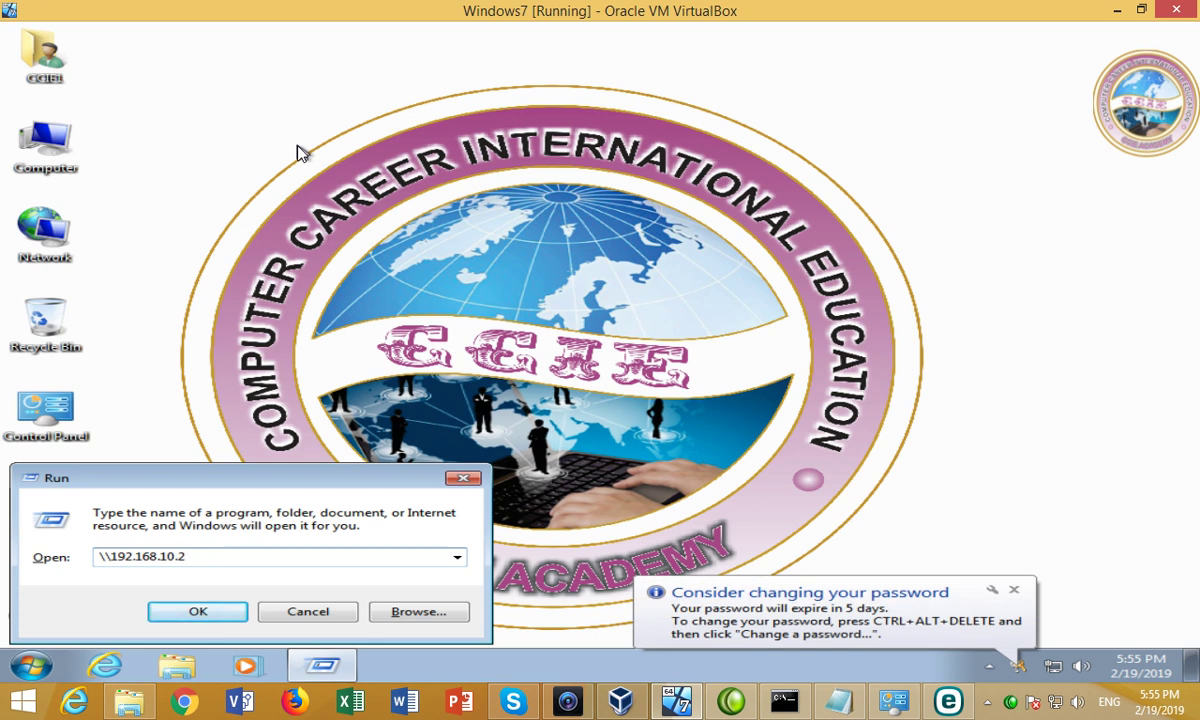
{"action": "key", "text": "Return"}
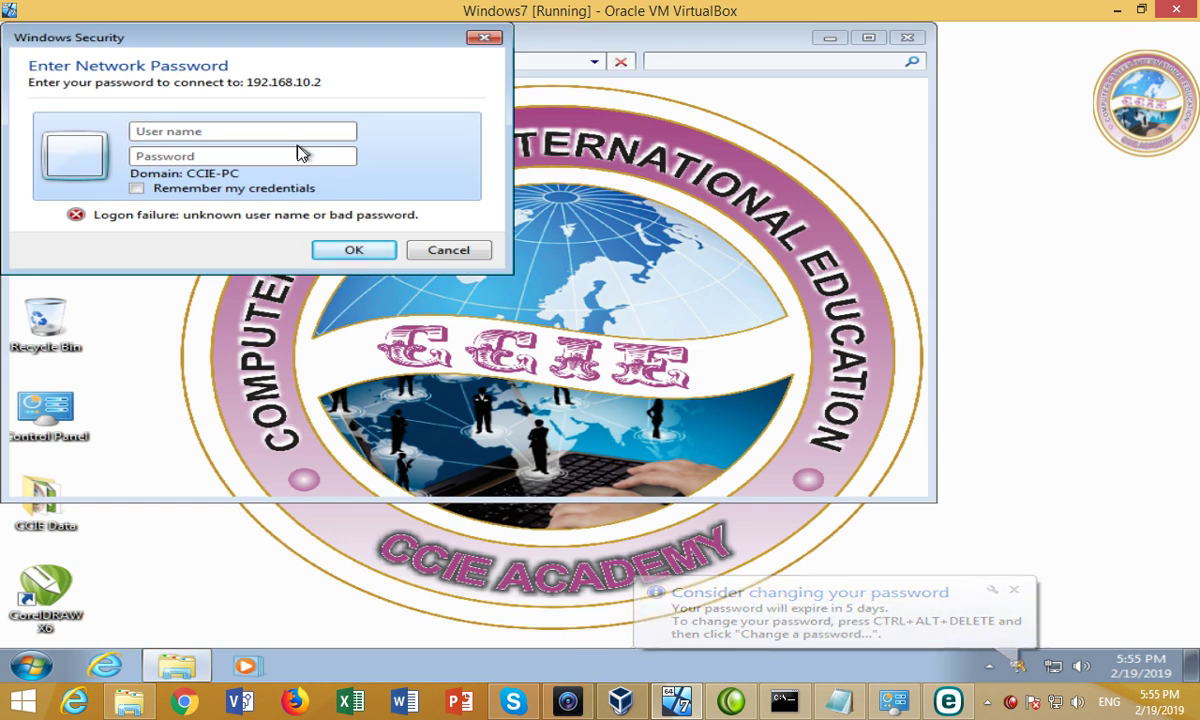
Enter the network user name and password and submit the credentials.
{"action": "type", "text": "Bah"}
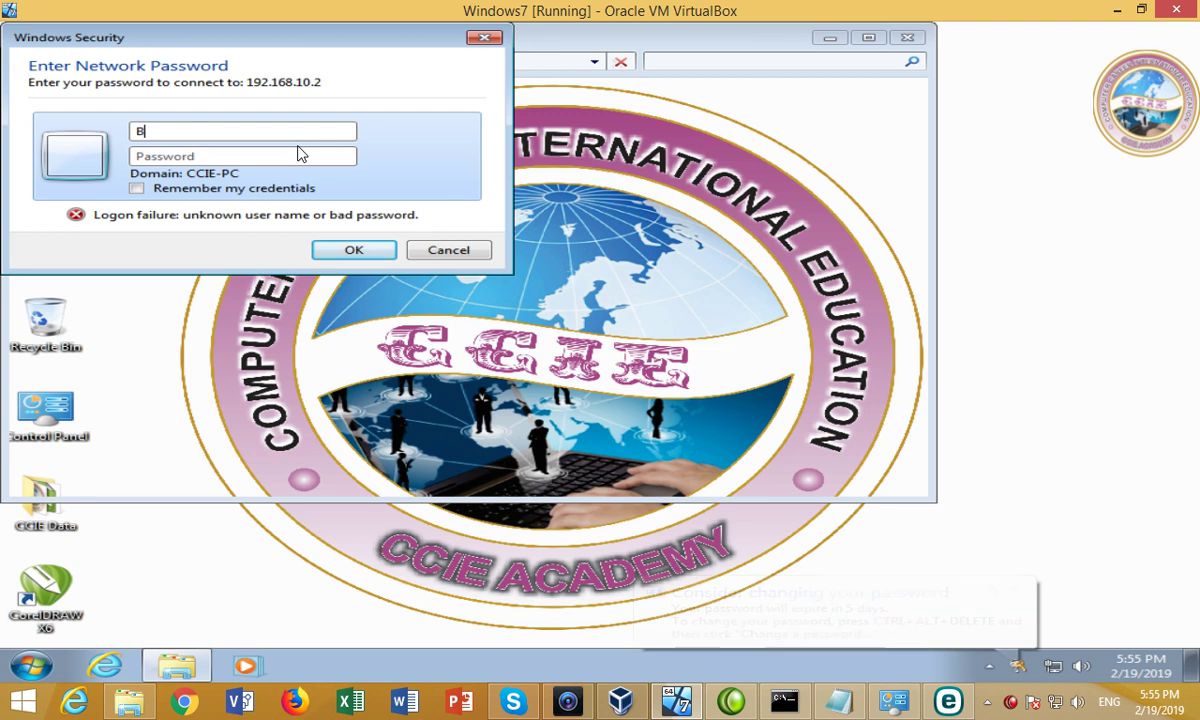
{"action": "key", "text": "Tab"}
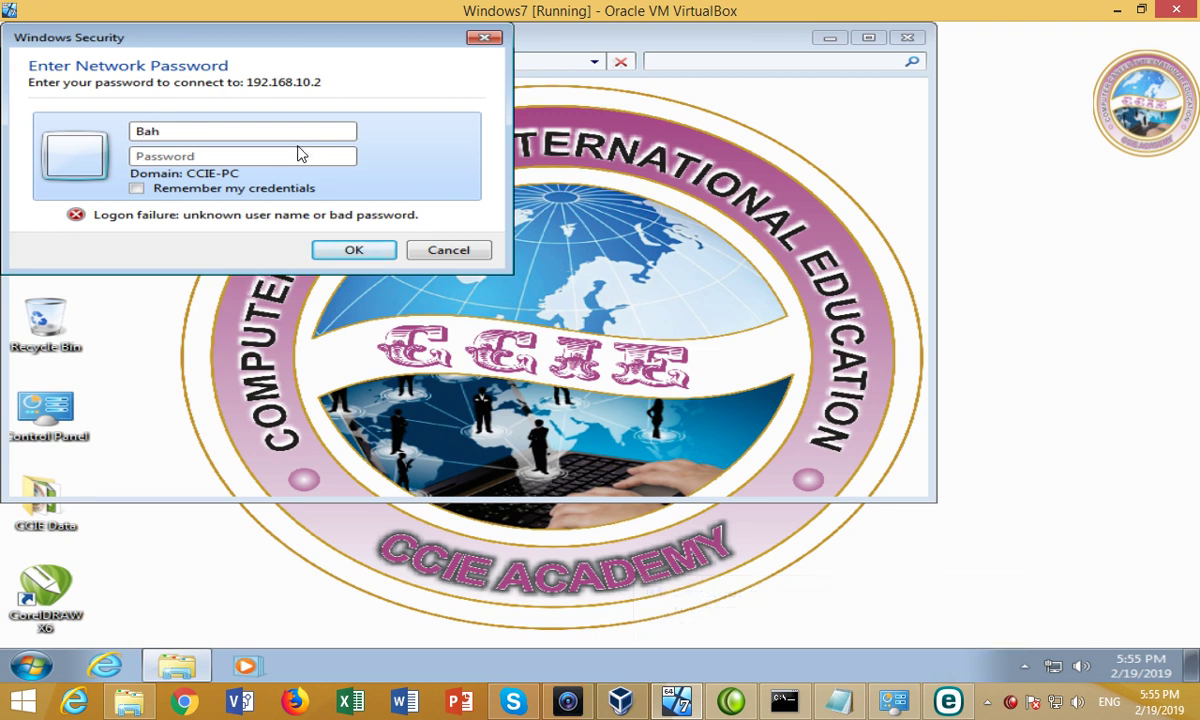
{"action": "key", "text": "shift+Tab"}
{"action": "type", "text": "Bhai"}
{"action": "key", "text": "Tab"}
{"action": "type", "text": "1234"}
{"action": "key", "text": "Return"}
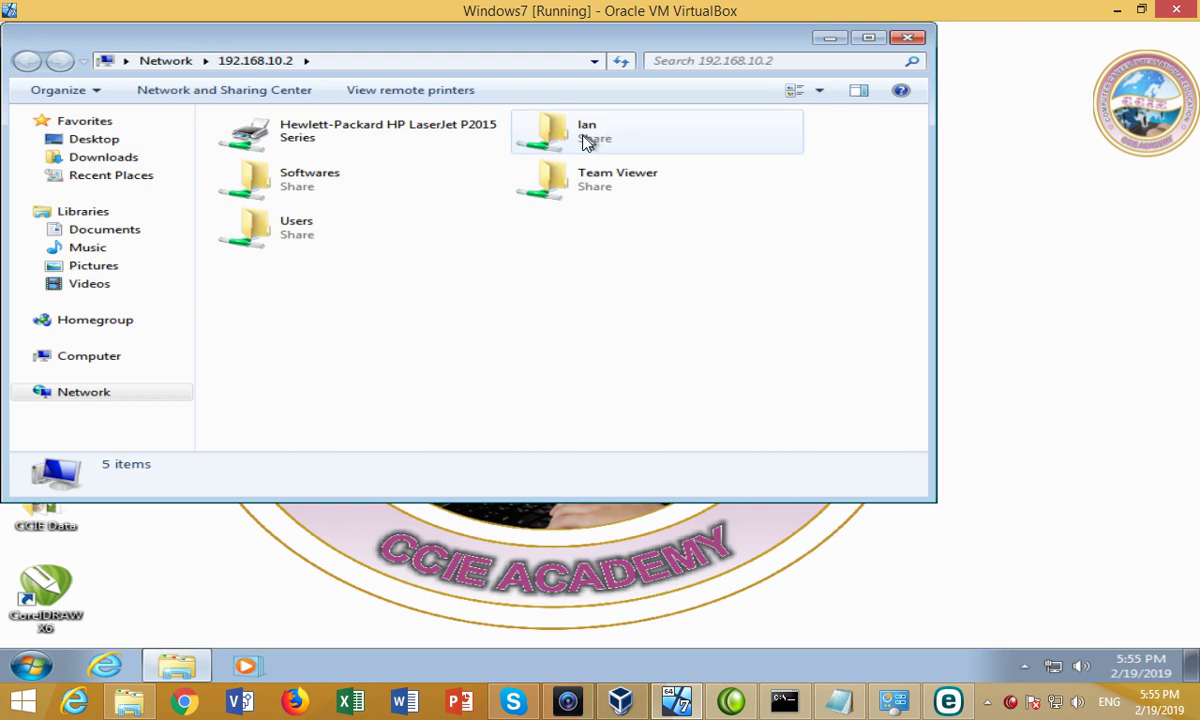
Open the lan share and copy the SoftrosLANMessengerSetup file.
{"action": "left_click", "coordinate": [587, 142]}
{"action": "double_click", "coordinate": [587, 142]}
{"action": "left_click", "coordinate": [322, 150]}
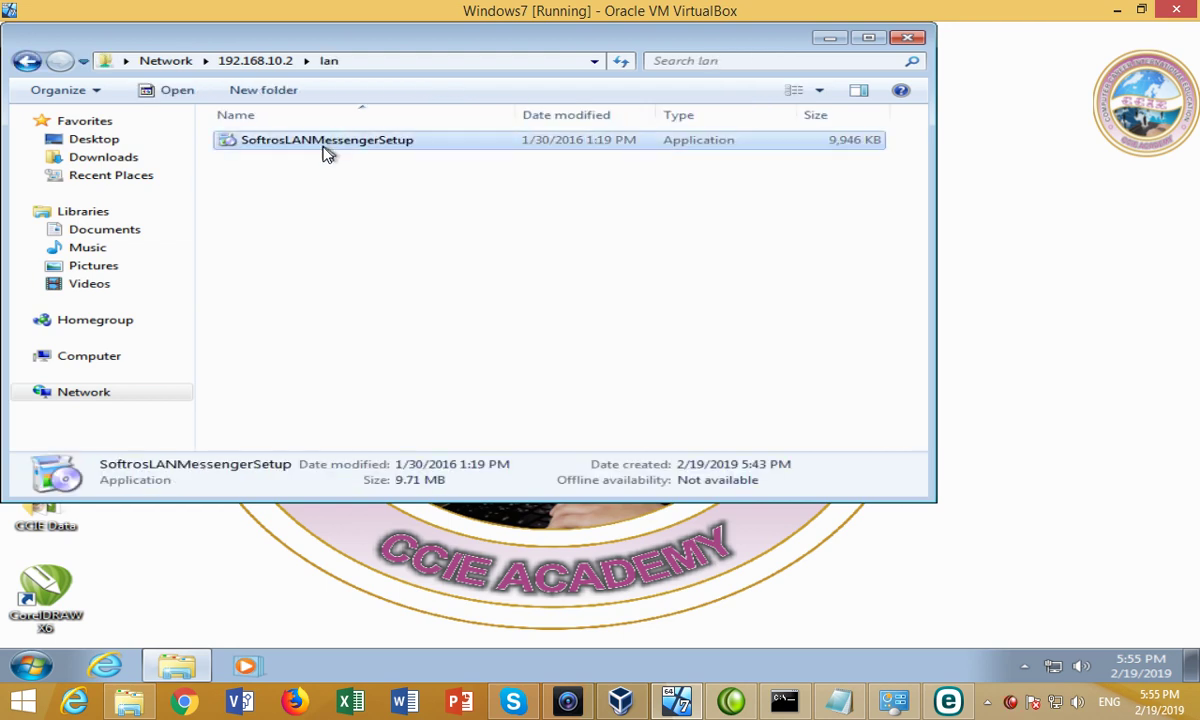
{"action": "right_click", "coordinate": [325, 152]}
{"action": "left_click", "coordinate": [368, 386]}
Close the network folder and paste SoftrosLANMessengerSetup onto the desktop.
{"action": "left_click", "coordinate": [905, 40]}
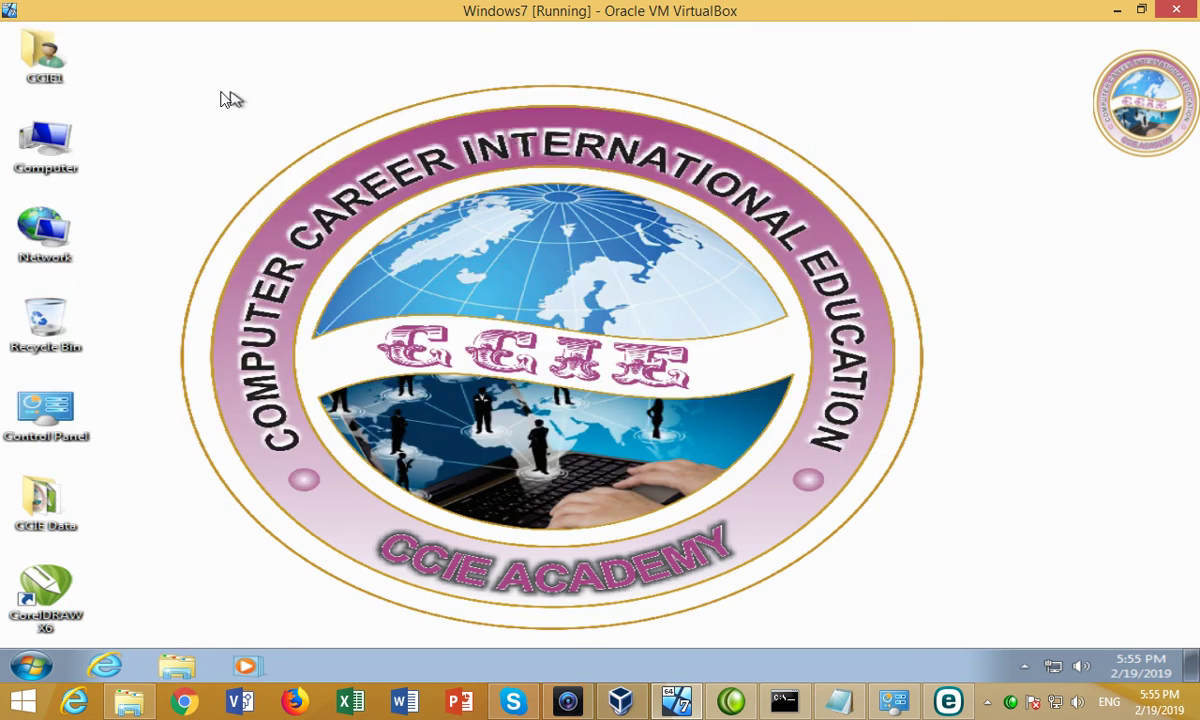
{"action": "right_click", "coordinate": [188, 87]}
{"action": "left_click", "coordinate": [224, 161]}
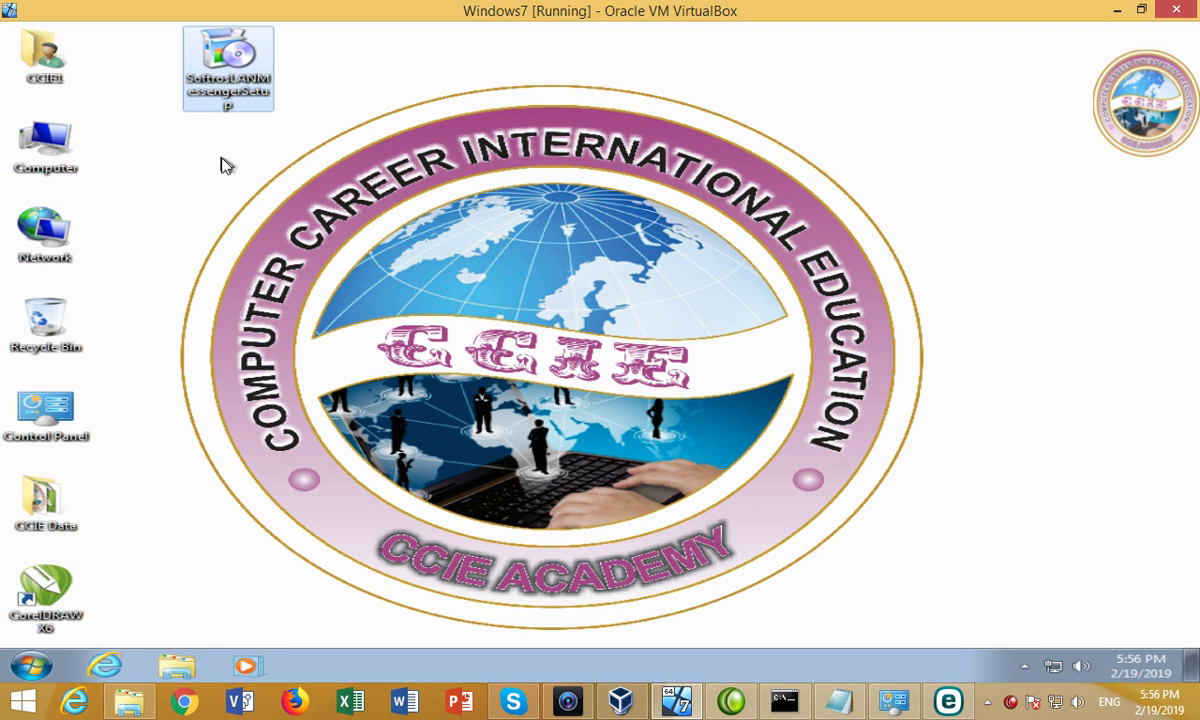
Launch the installer, allow it through UAC, and choose English as the setup language.
{"action": "double_click", "coordinate": [222, 96]}
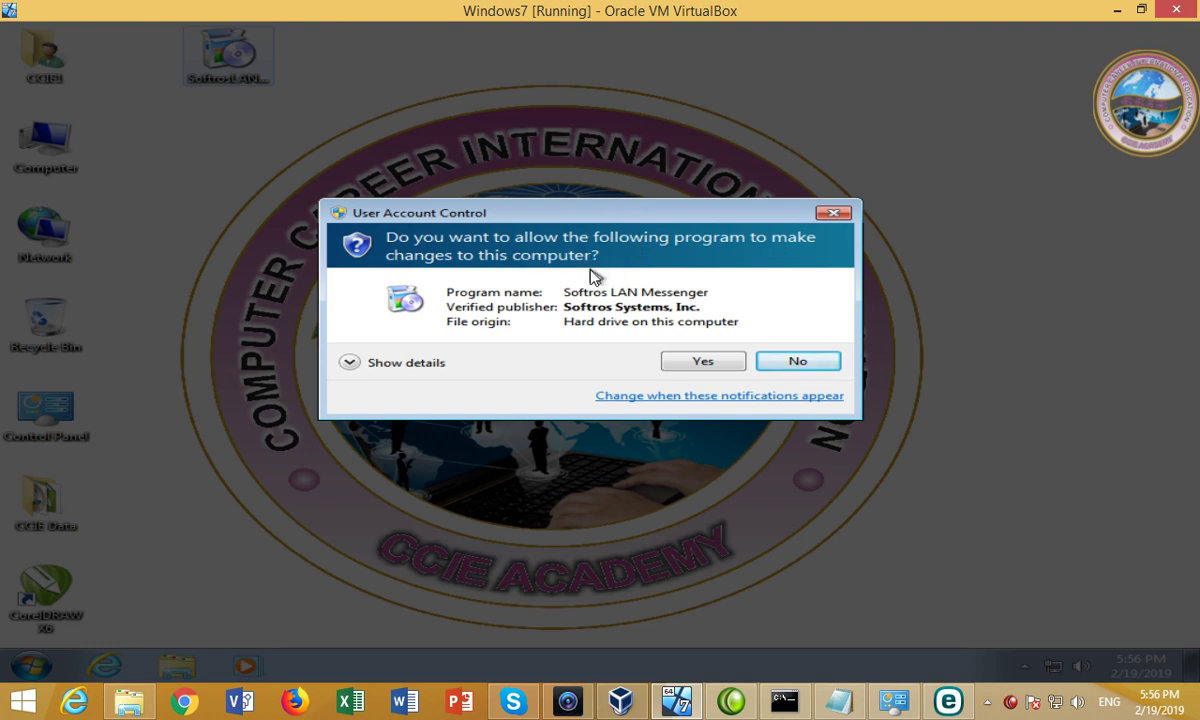
{"action": "left_click", "coordinate": [690, 366]}
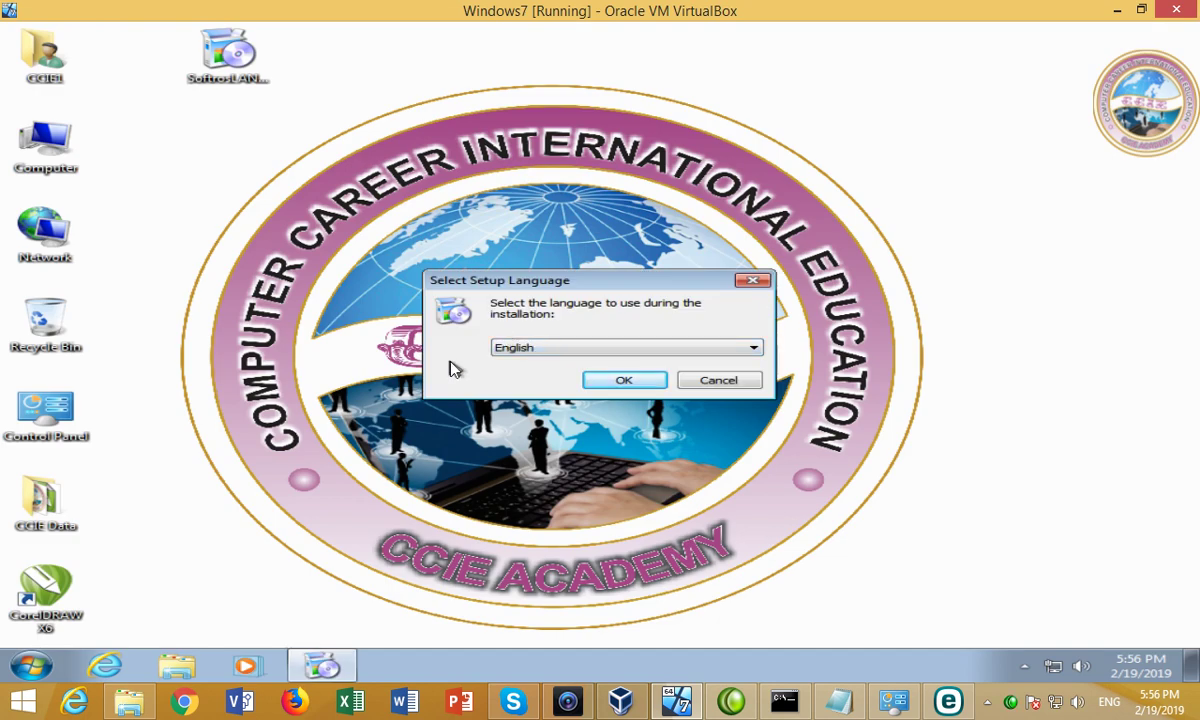
{"action": "left_click", "coordinate": [566, 350]}
{"action": "left_click", "coordinate": [564, 354]}
{"action": "left_click", "coordinate": [598, 384]}
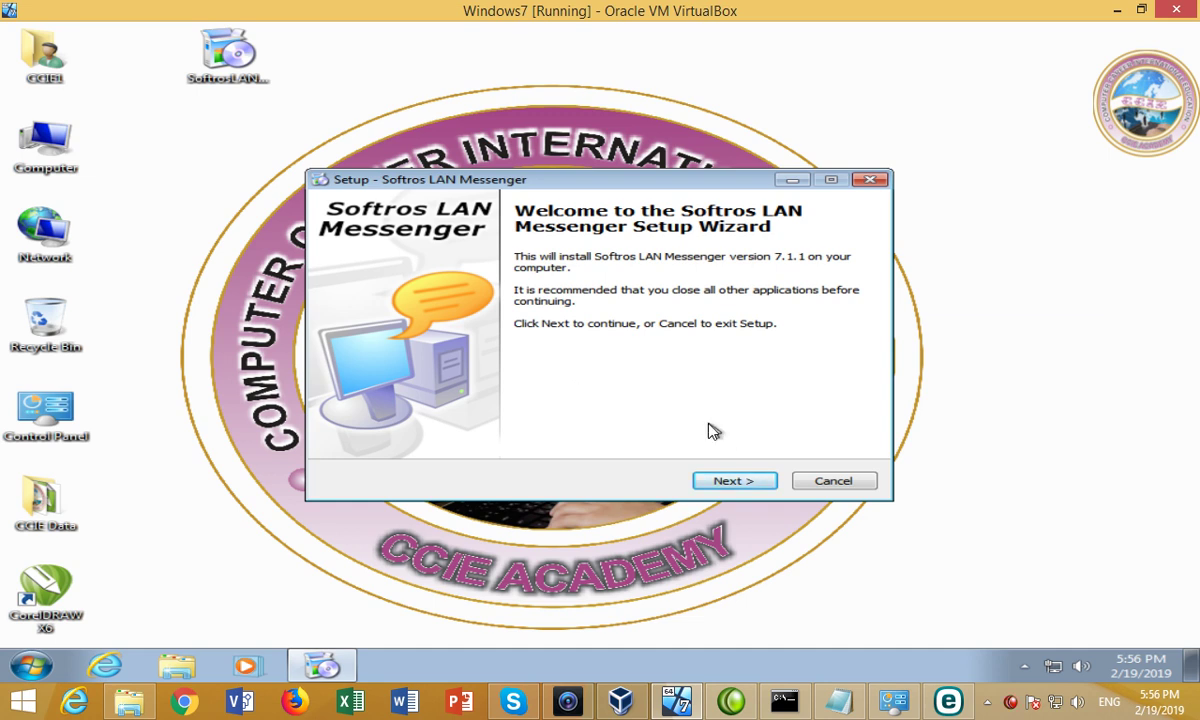
Accept the license, keep the default install folder, and start the installation.
{"action": "left_click", "coordinate": [726, 484]}
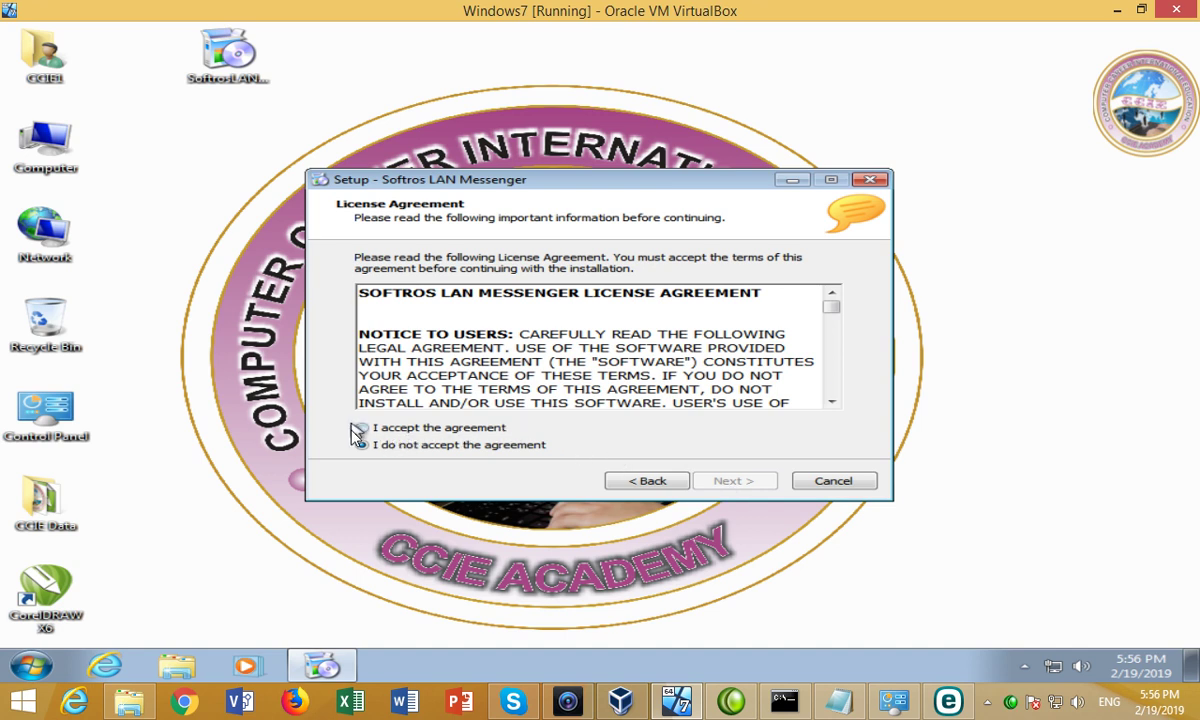
{"action": "left_click", "coordinate": [405, 430]}
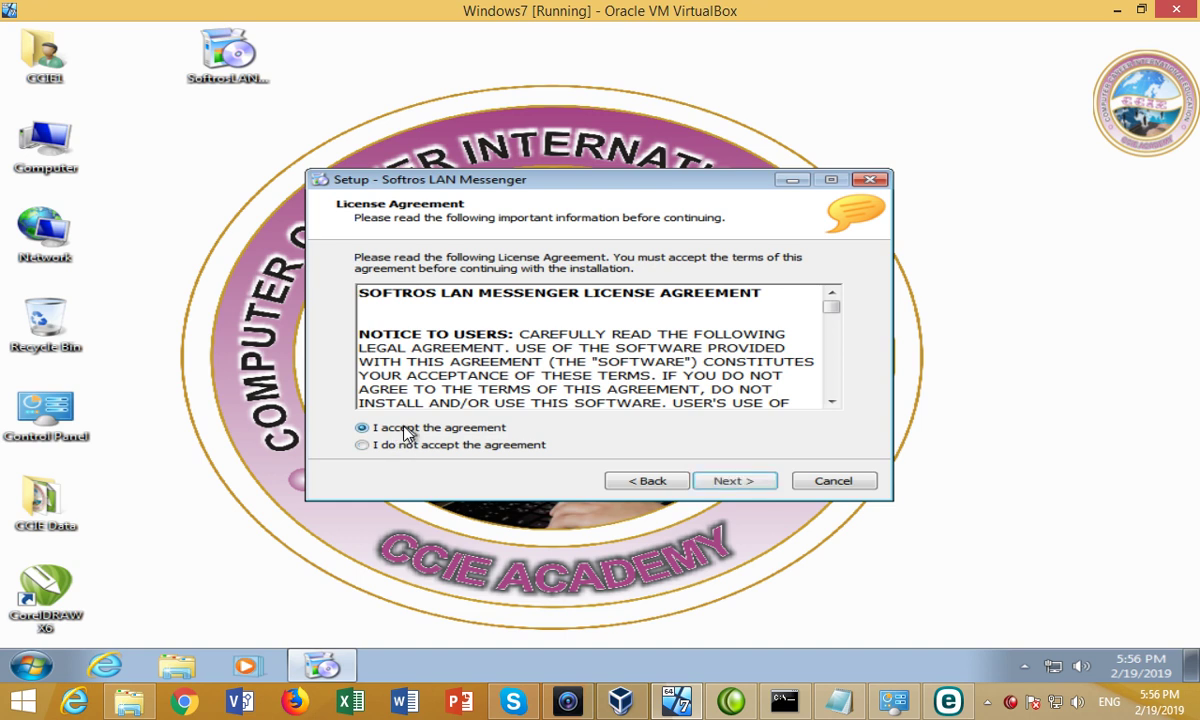
{"action": "mouse_move", "coordinate": [833, 313]}
{"action": "left_mouse_down"}
{"action": "mouse_move", "coordinate": [833, 400]}
{"action": "mouse_move", "coordinate": [833, 304]}
{"action": "left_mouse_up"}
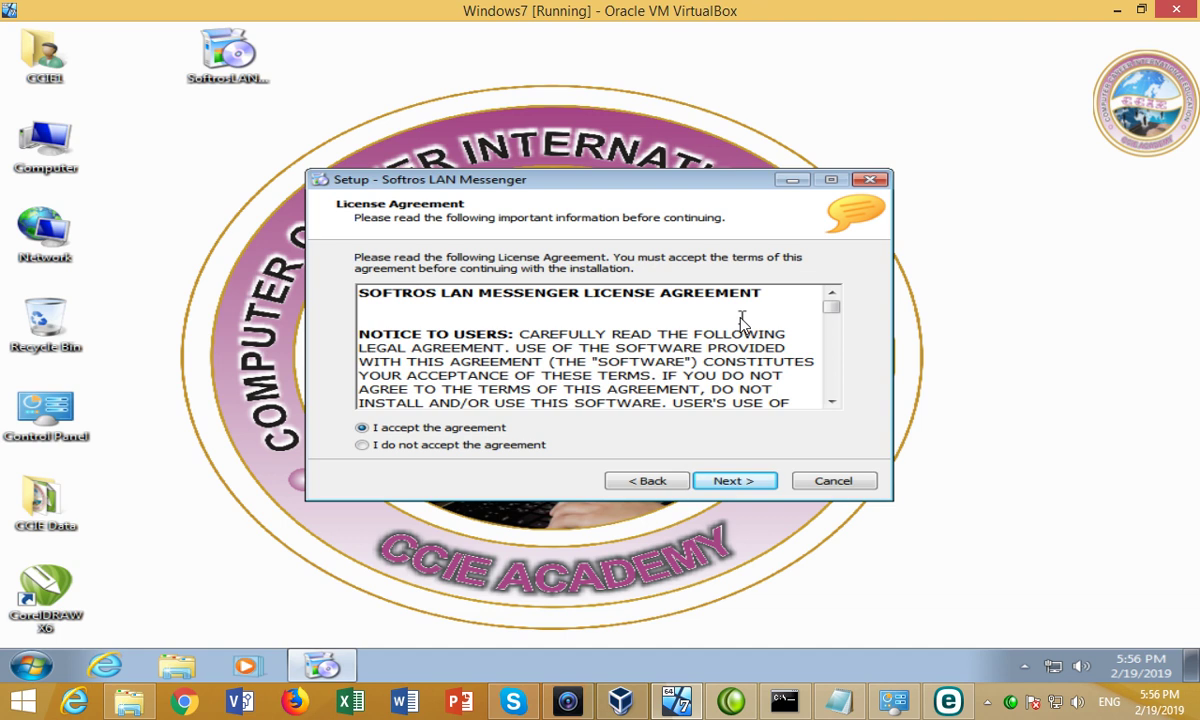
{"action": "left_click", "coordinate": [722, 484]}
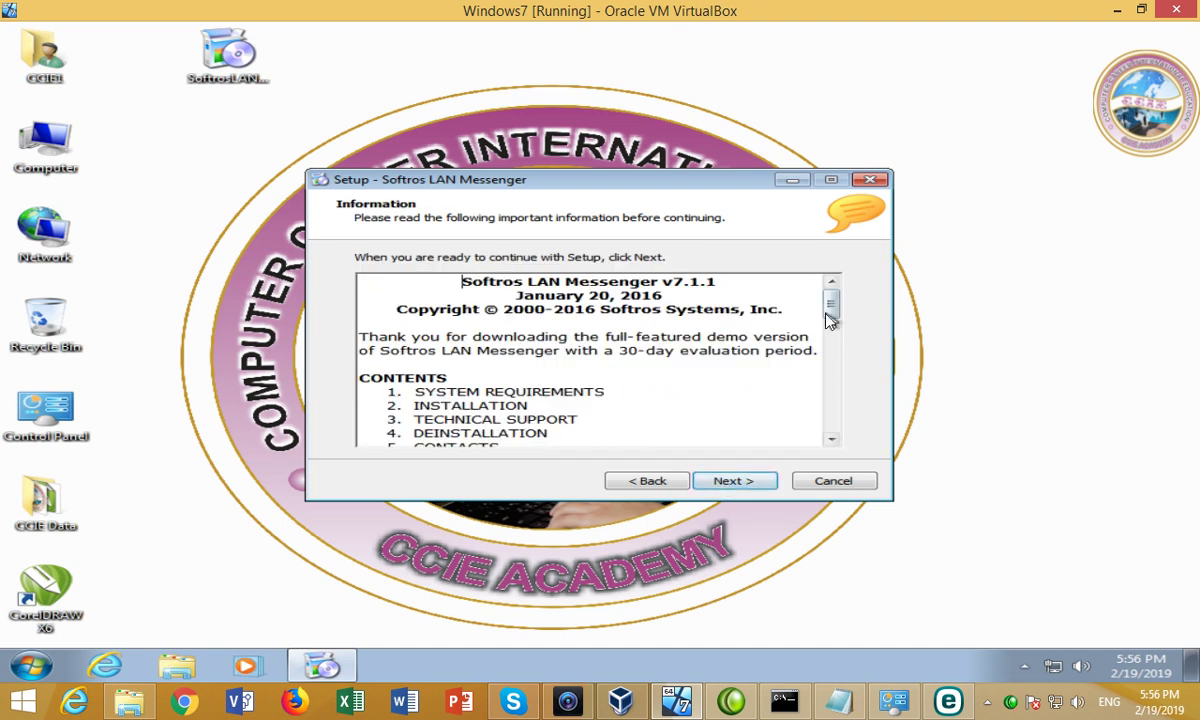
{"action": "left_click_drag", "start_coordinate": [830, 320], "coordinate": [830, 415]}
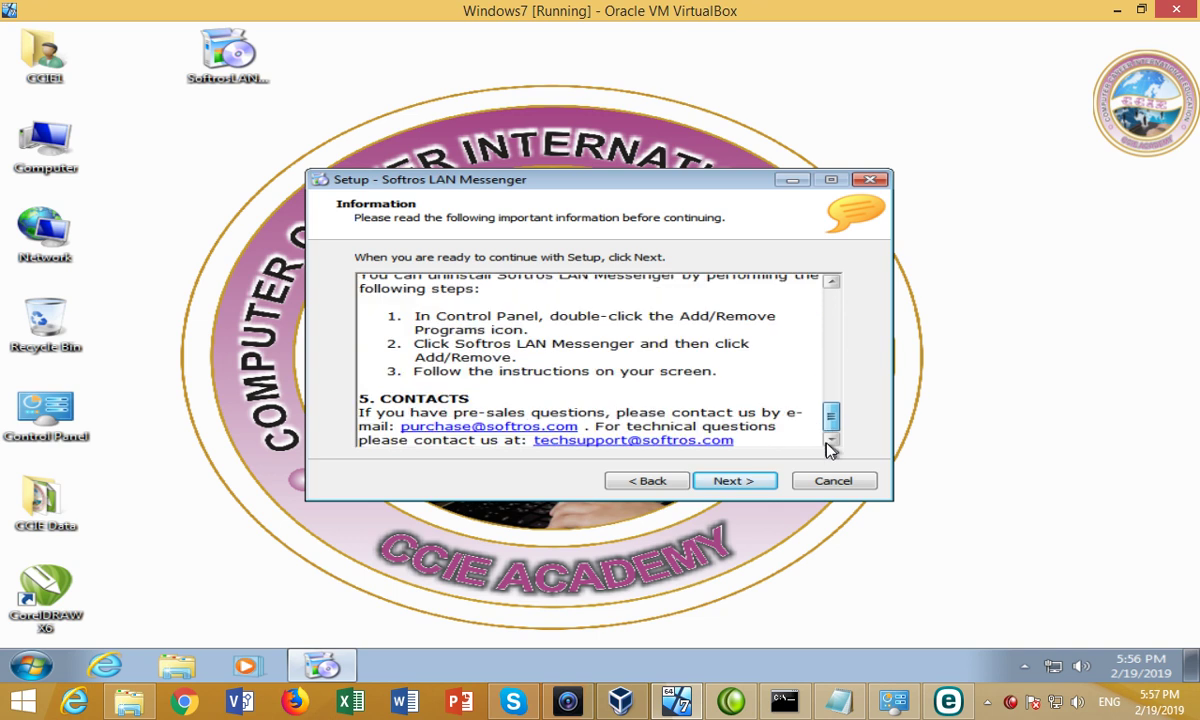
{"action": "left_click", "coordinate": [720, 484]}
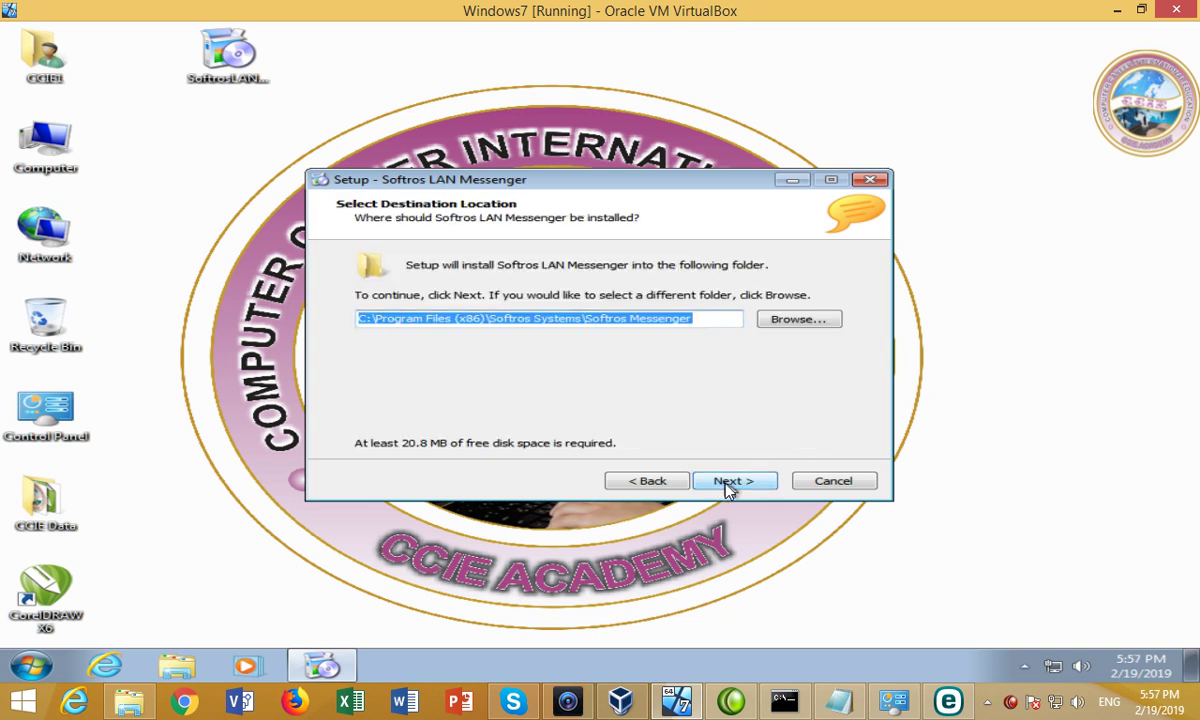
{"action": "left_click", "coordinate": [728, 486]}
{"action": "left_click", "coordinate": [728, 486]}
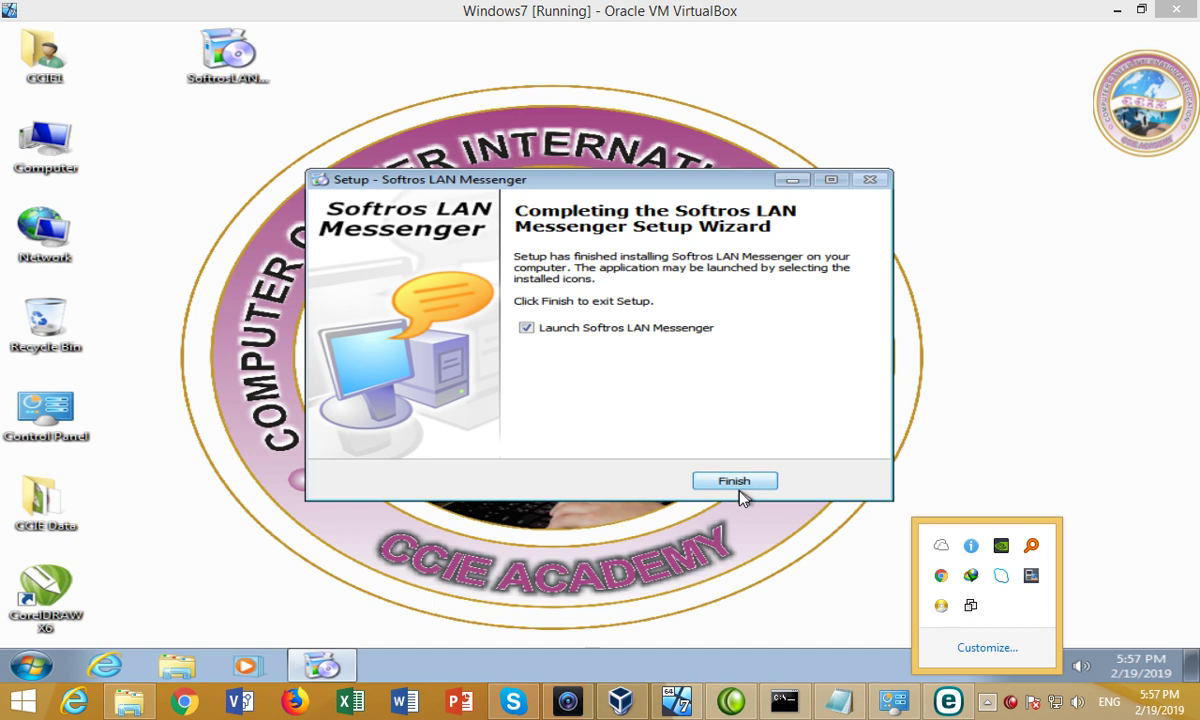
Dismiss the tray icons popup and leave the launch-after-setup option checked.
{"action": "left_click", "coordinate": [569, 355]}
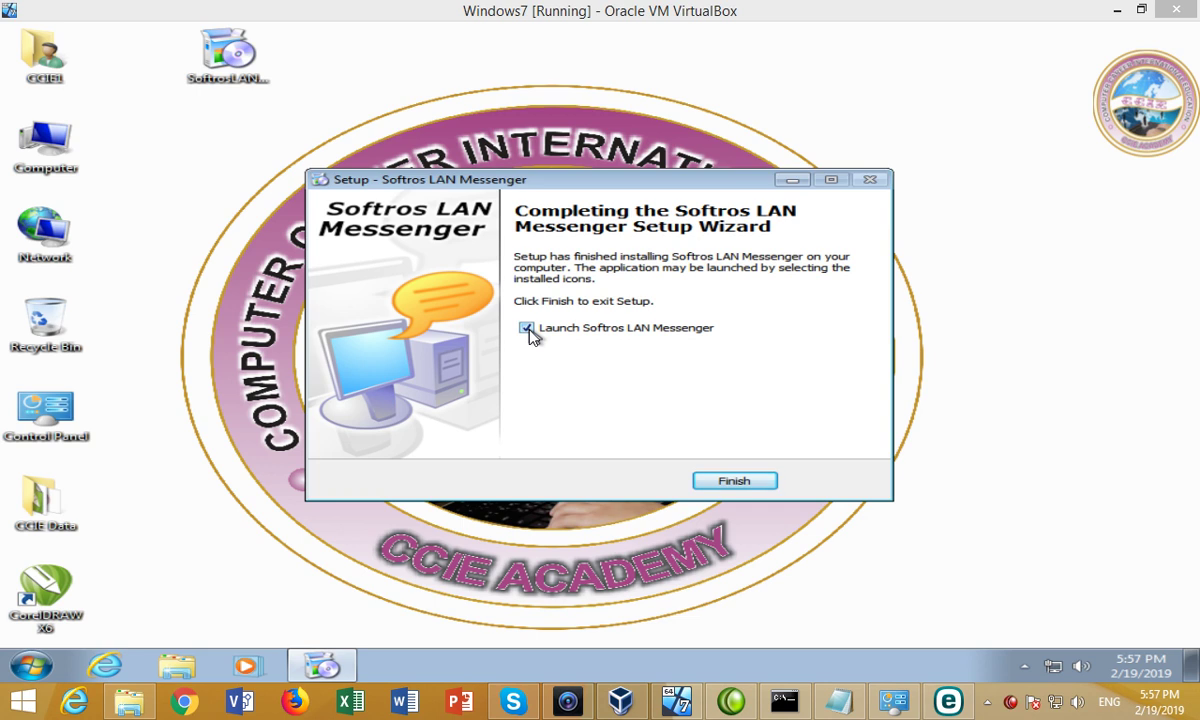
{"action": "left_click", "coordinate": [527, 329]}
{"action": "left_click", "coordinate": [527, 329]}
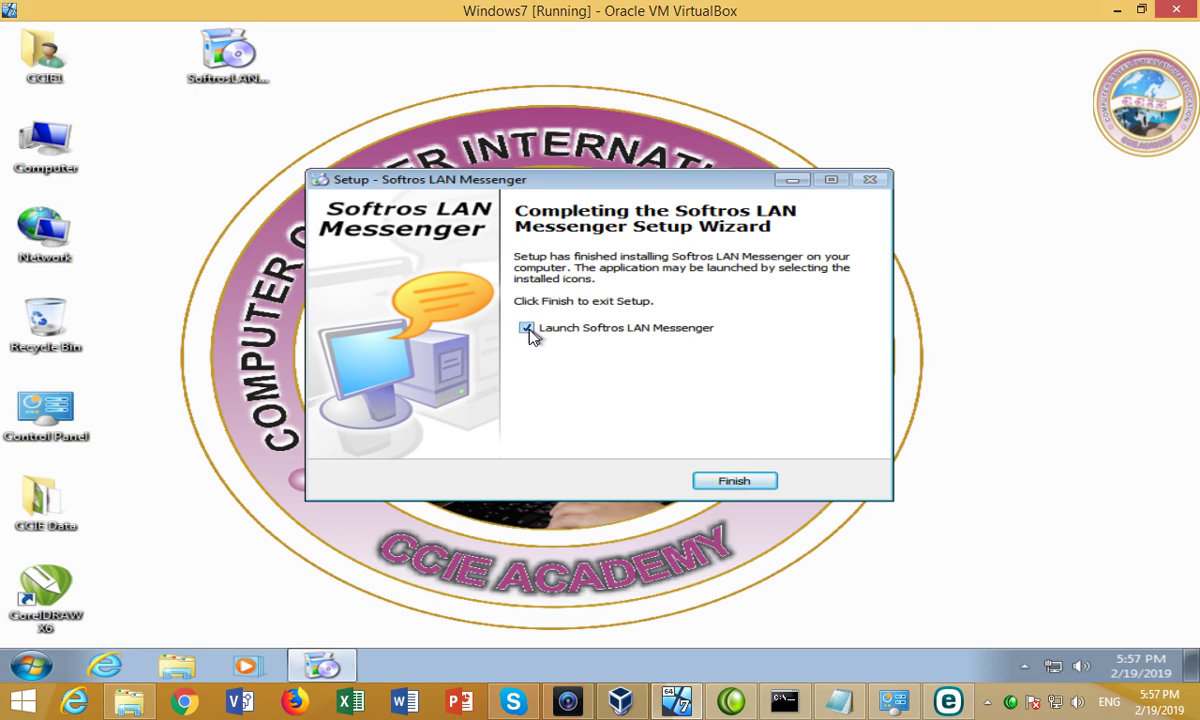
Finish setup so the messenger opens listing CCIE1, PC1–PC4, PC7 and PC8 under General.
{"action": "left_click", "coordinate": [733, 482]}
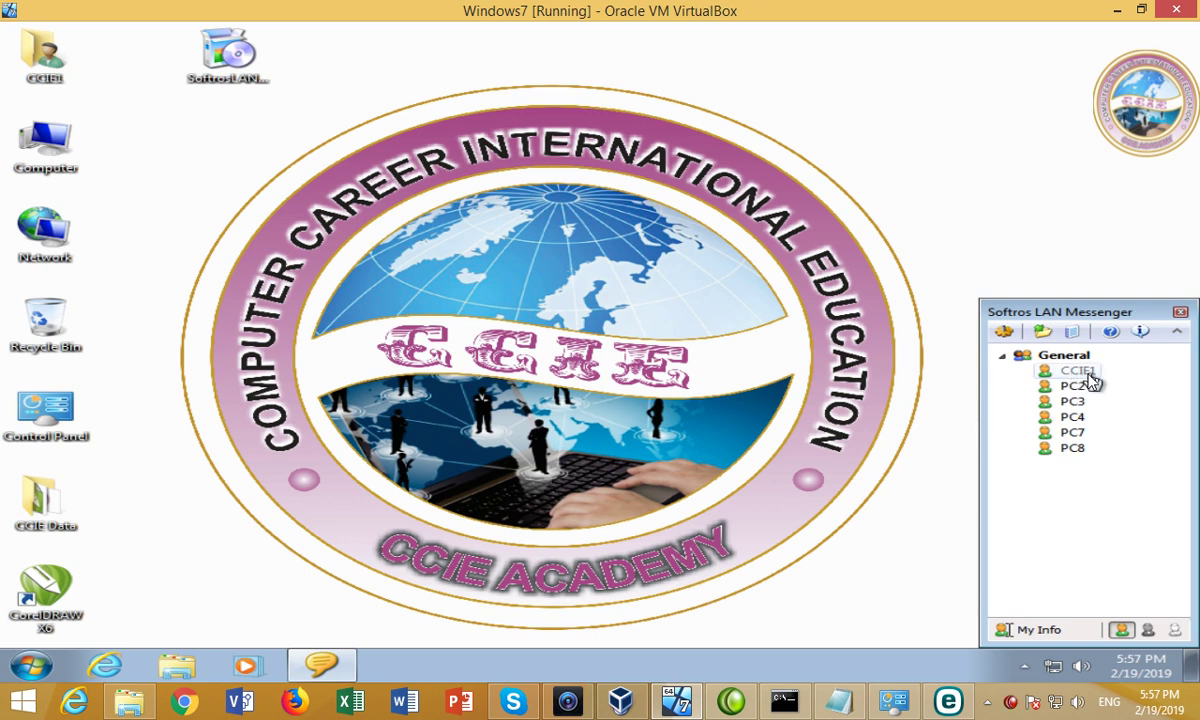
{"action": "mouse_move", "coordinate": [1092, 377]}
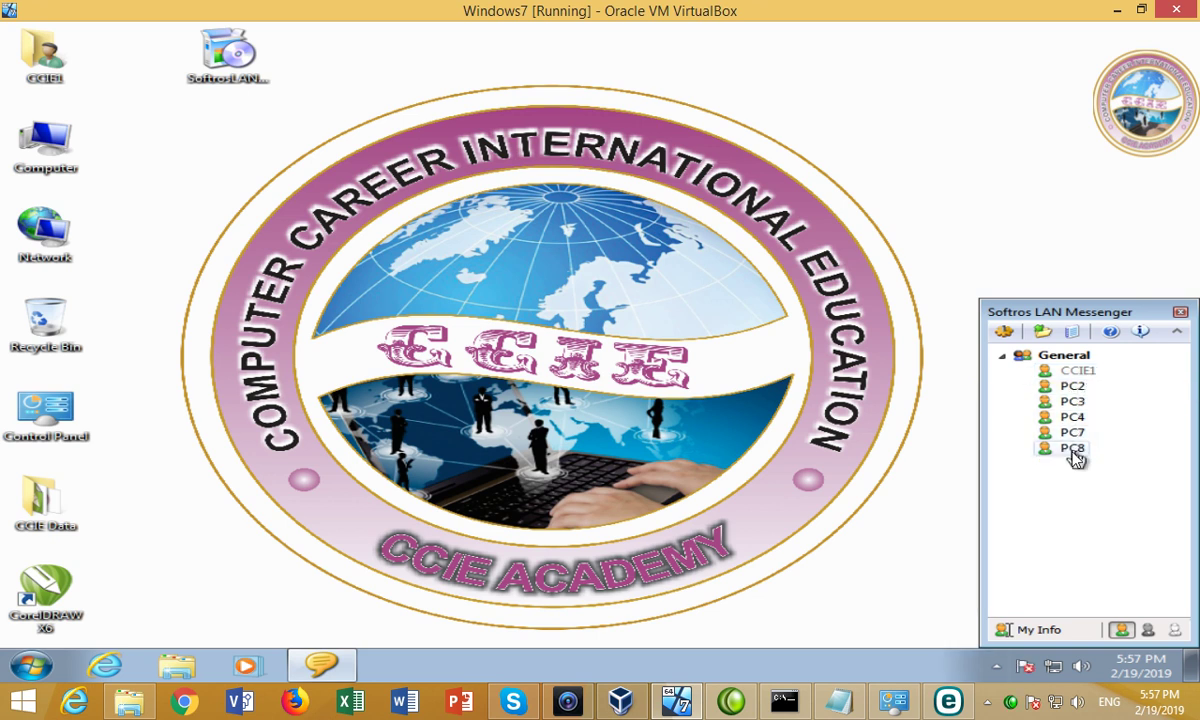
{"action": "mouse_move", "coordinate": [1075, 457]}
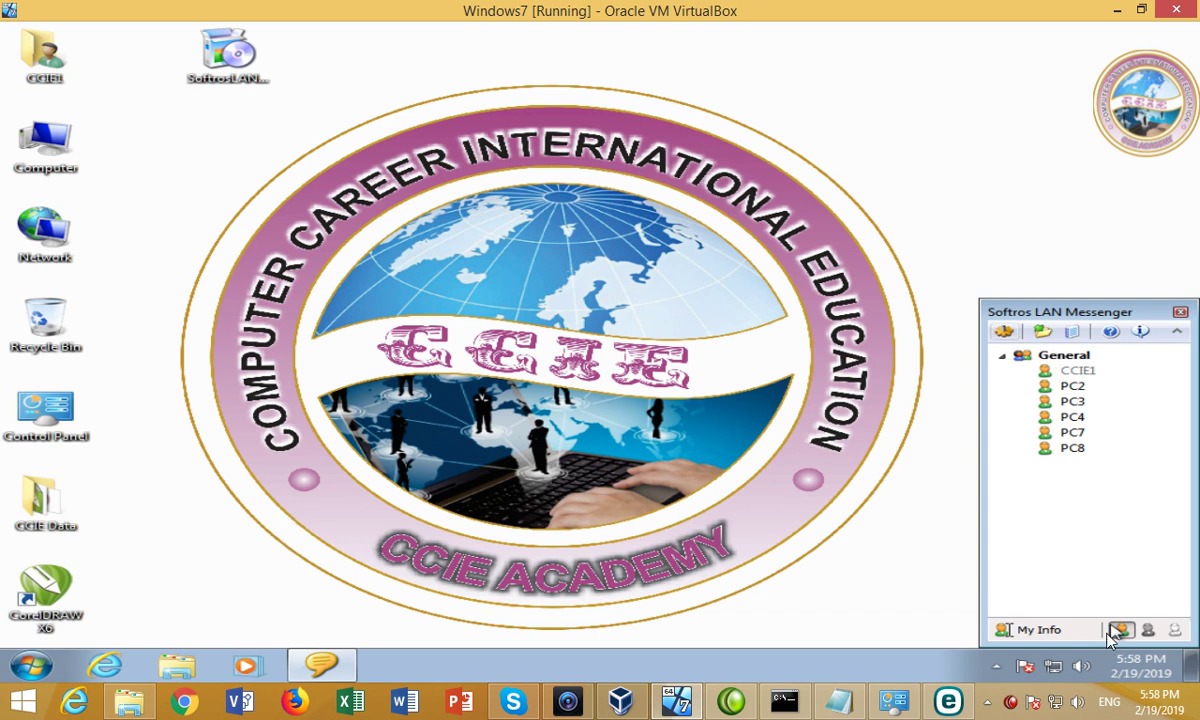
{"action": "left_click", "coordinate": [987, 702]}
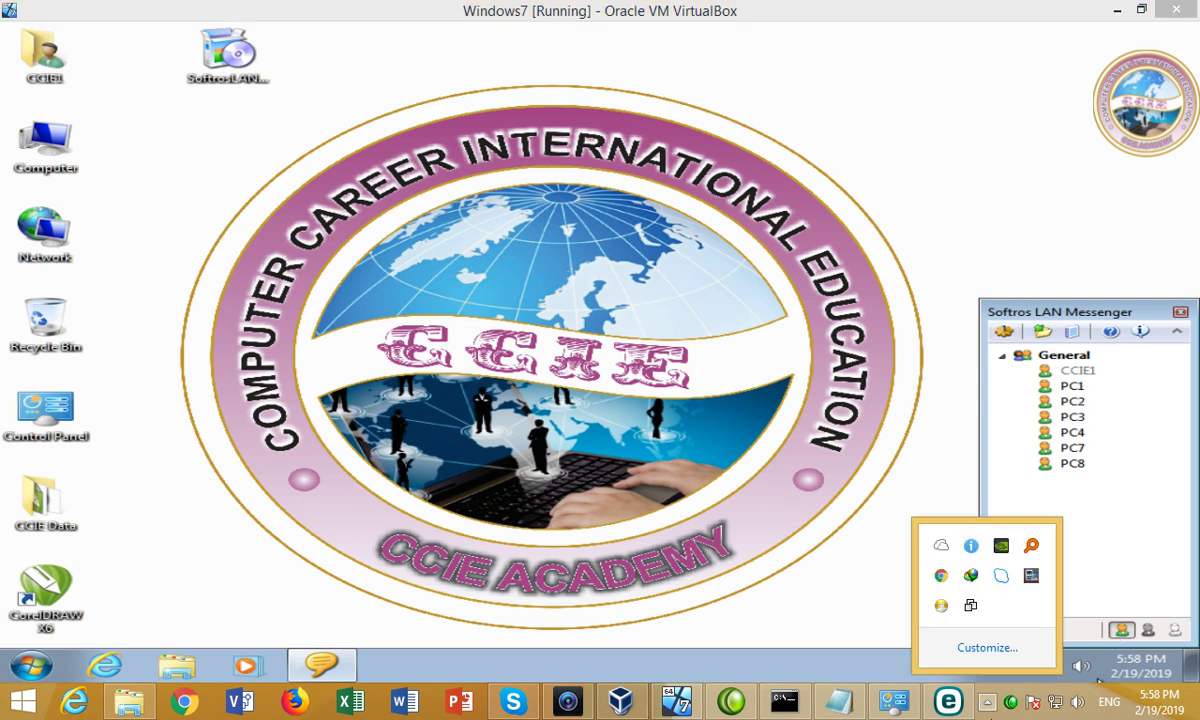
{"action": "left_click", "coordinate": [1097, 678]}
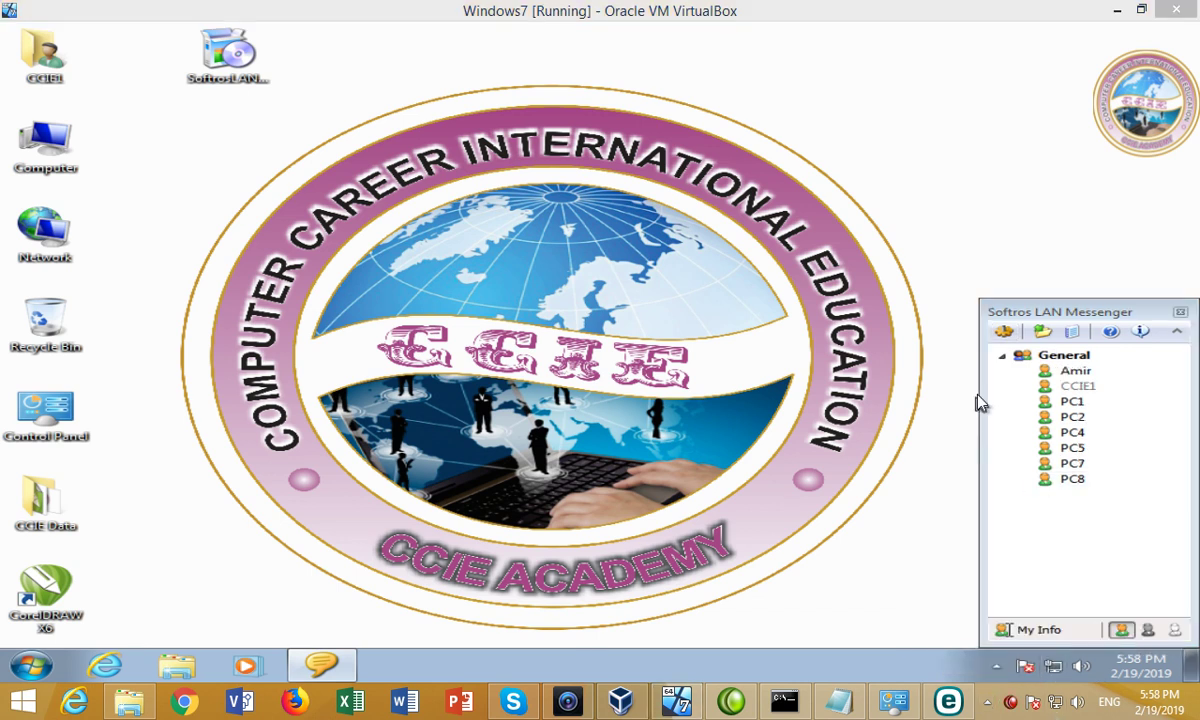
In Settings > User Information, replace the CCIE1 user name with your full name and save.
{"action": "left_click", "coordinate": [1004, 333]}
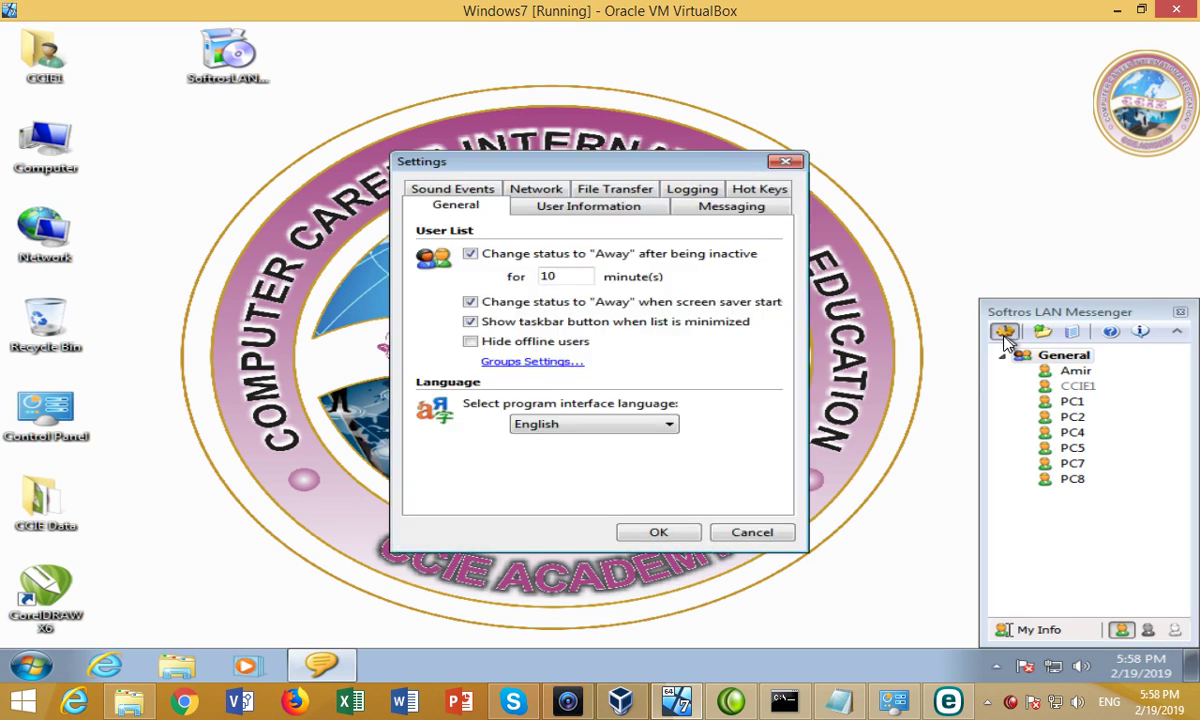
{"action": "left_click", "coordinate": [610, 210]}
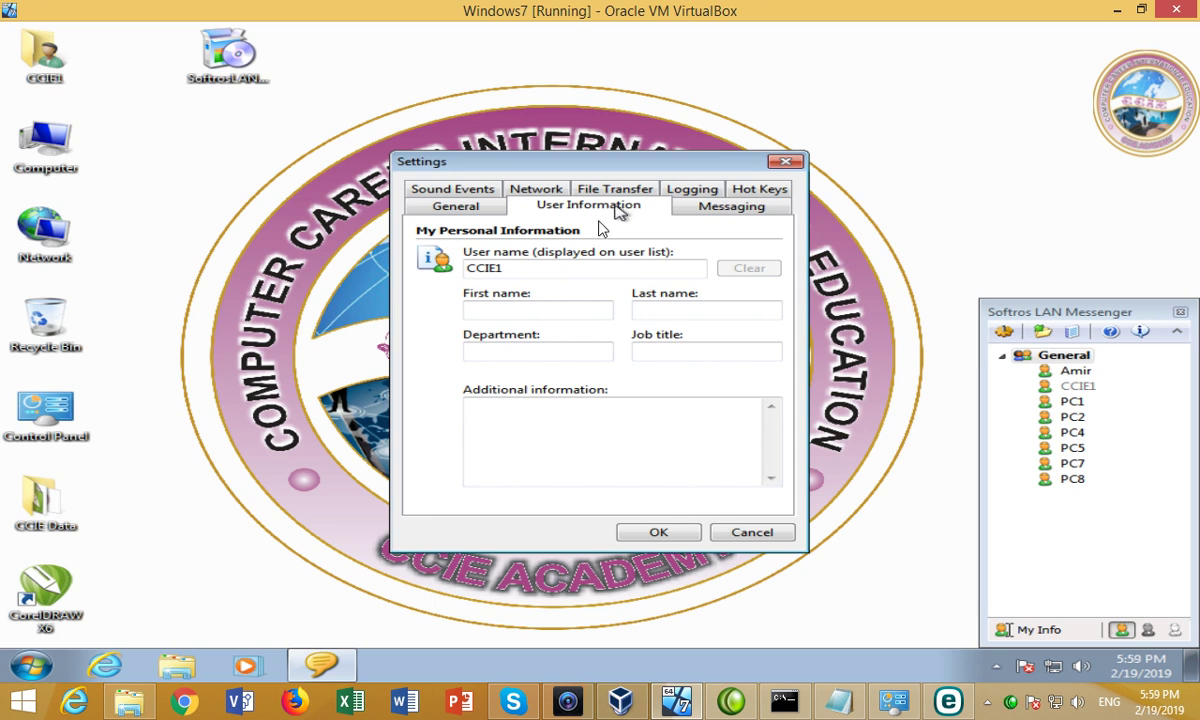
{"action": "left_click_drag", "start_coordinate": [525, 270], "coordinate": [440, 270]}
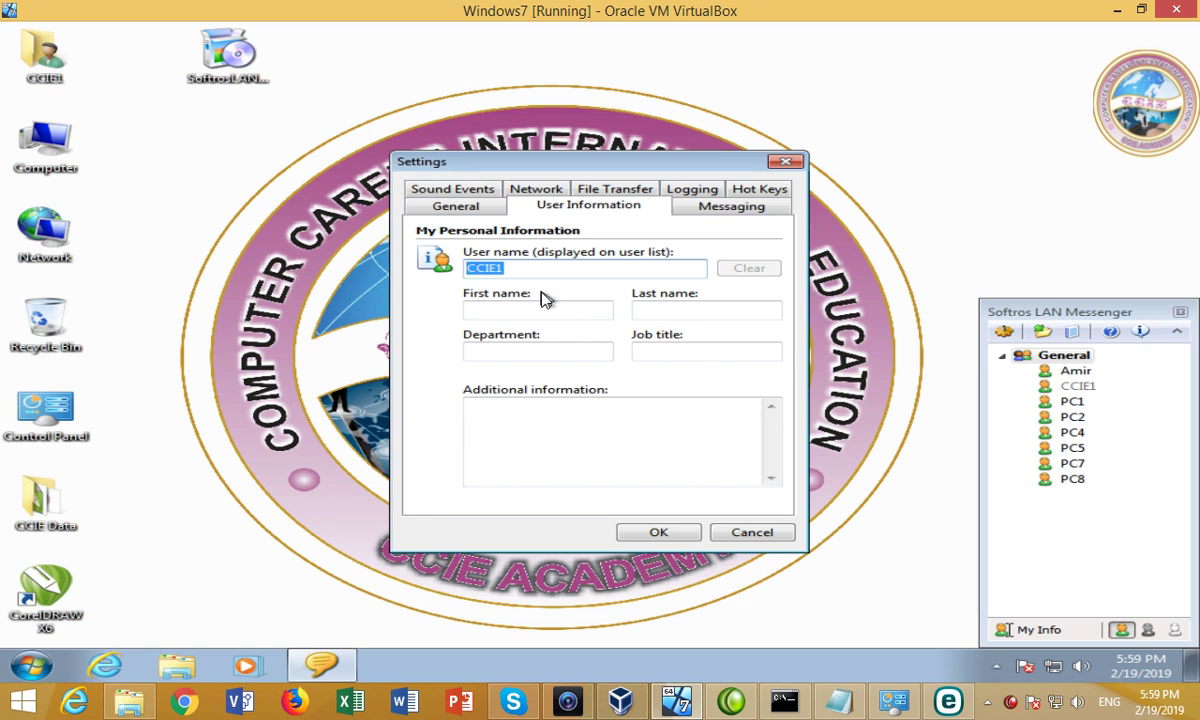
{"action": "type", "text": "Abdul Mateen"}
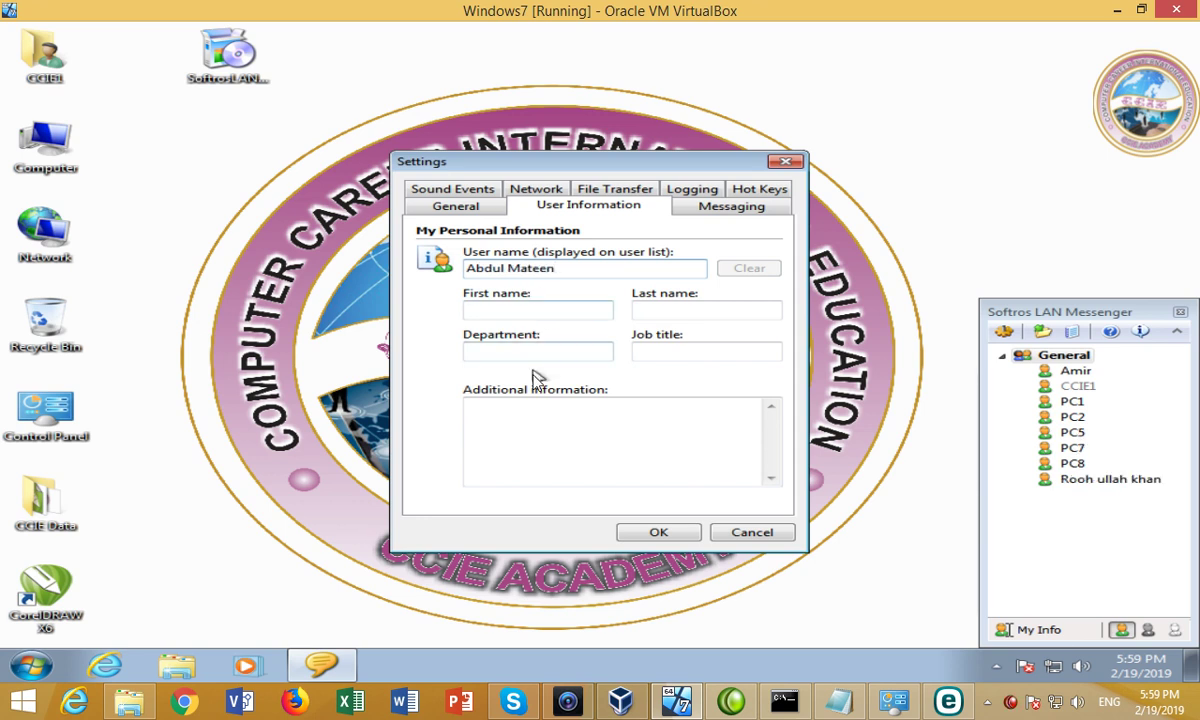
{"action": "left_click", "coordinate": [662, 531]}
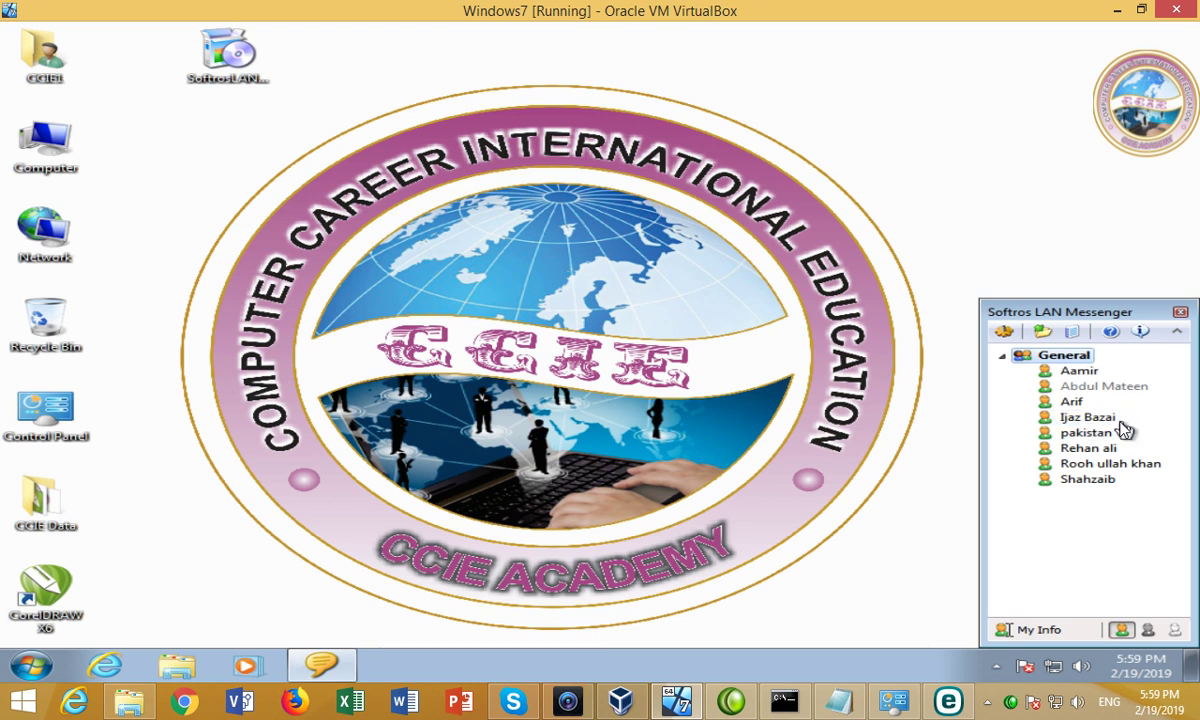
{"action": "mouse_move", "coordinate": [1121, 429]}
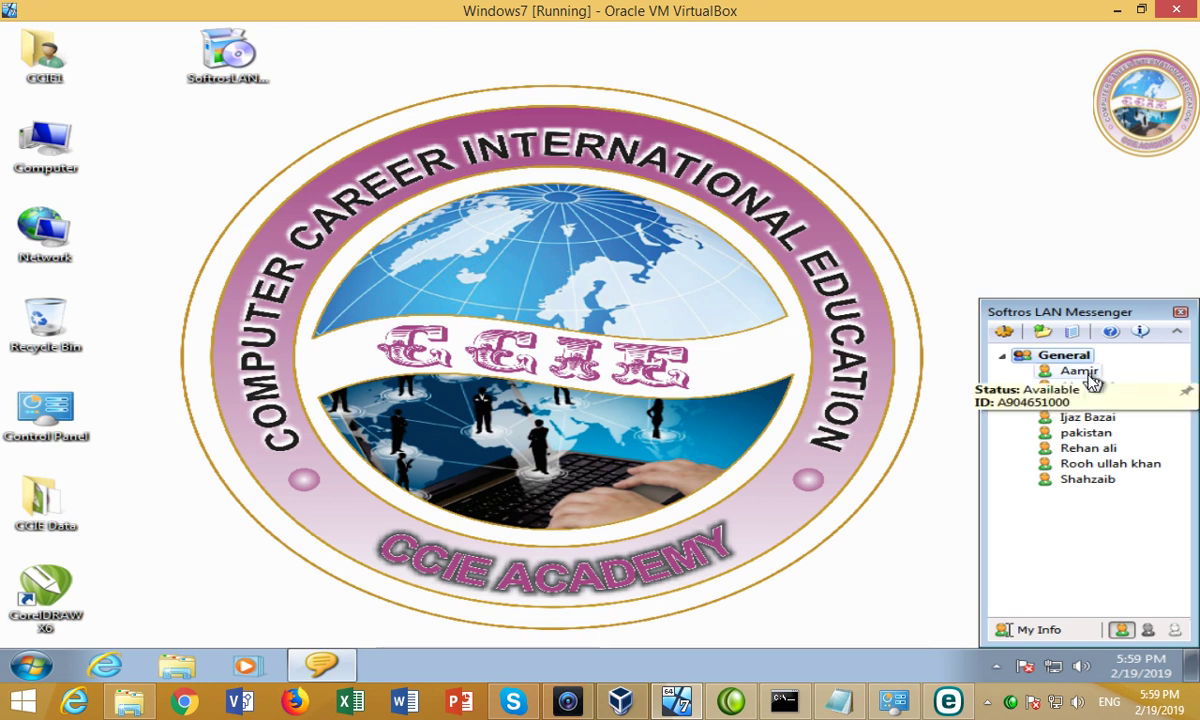
Open a chat with the first contact and send the message 'Asalamualaikum'.
{"action": "double_click", "coordinate": [1092, 378]}
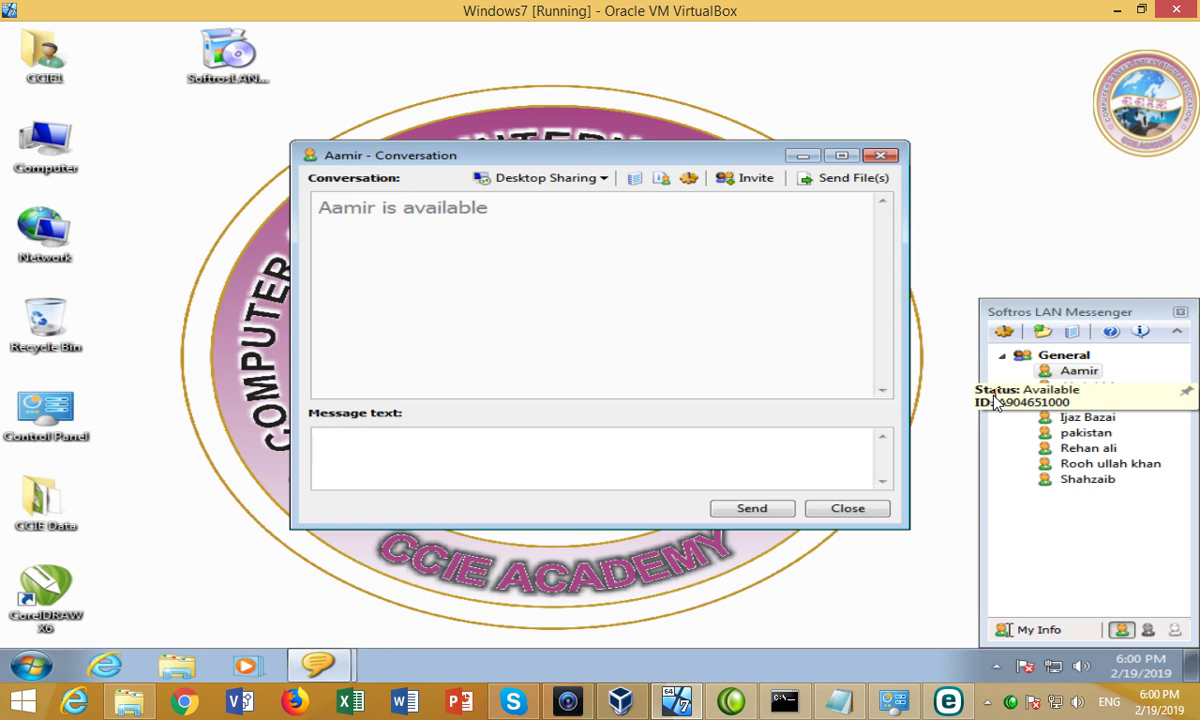
{"action": "type", "text": "Asalamualaikum"}
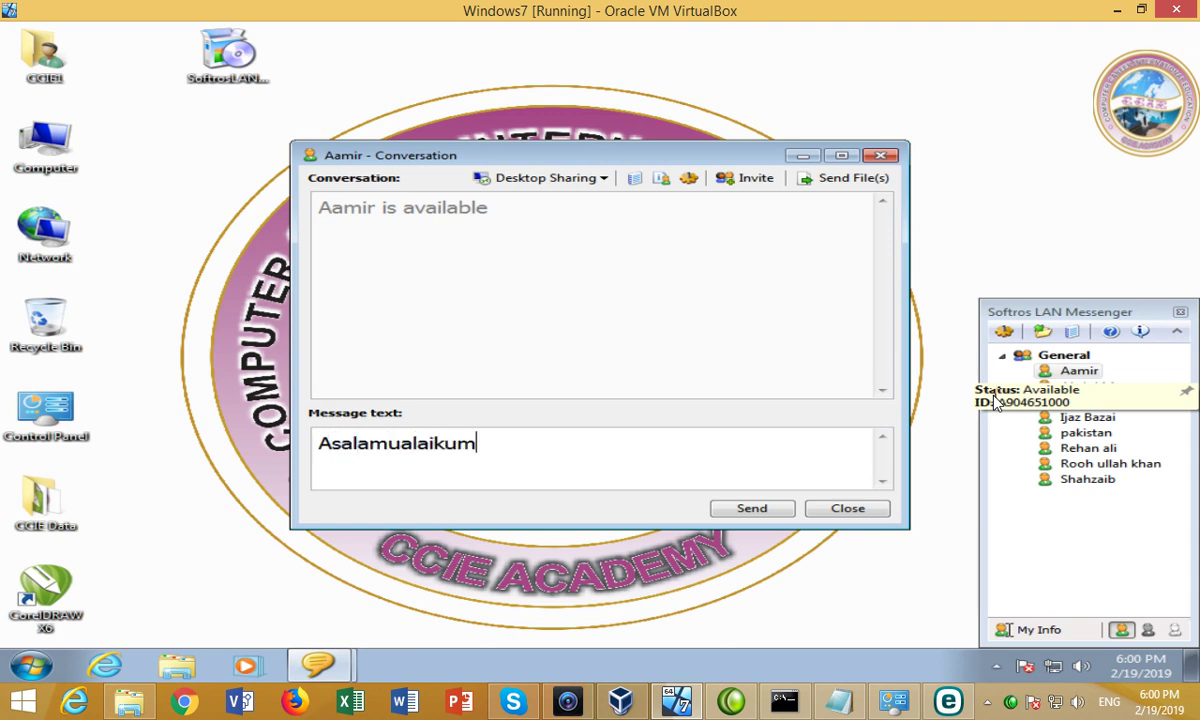
{"action": "key", "text": "Return"}
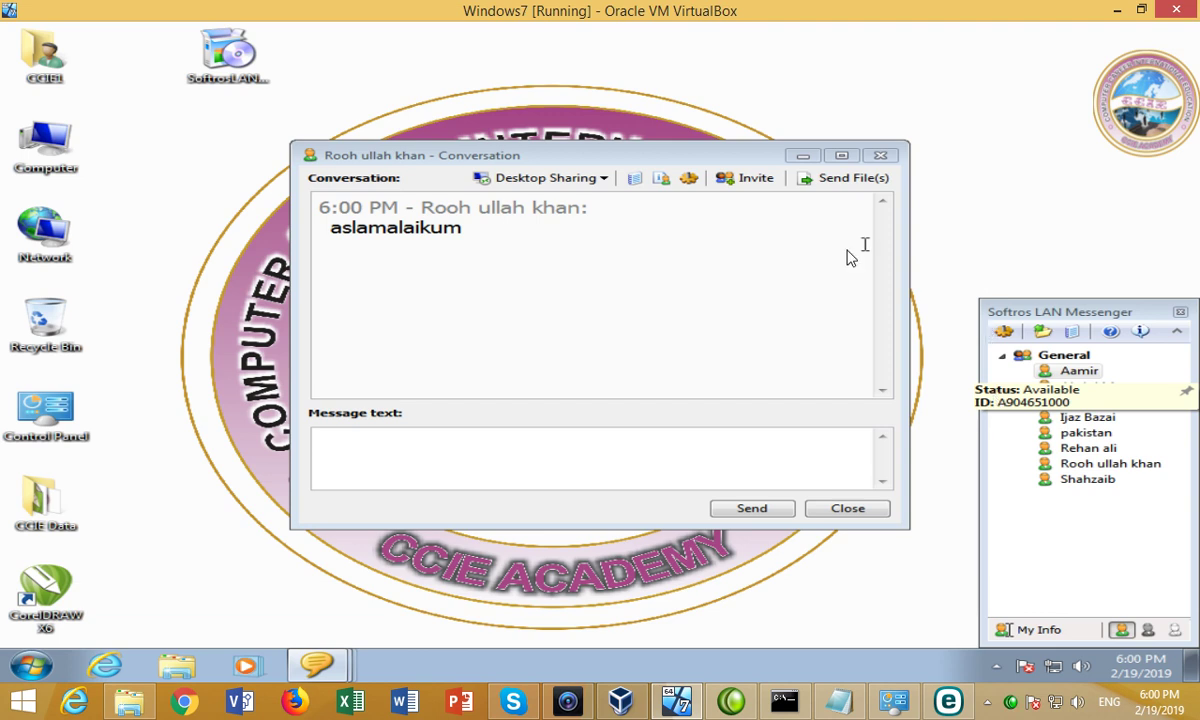
Type the reply 'walaikumsalam' in the incoming greeting chat.
{"action": "left_click", "coordinate": [560, 483]}
{"action": "type", "text": "wali"}
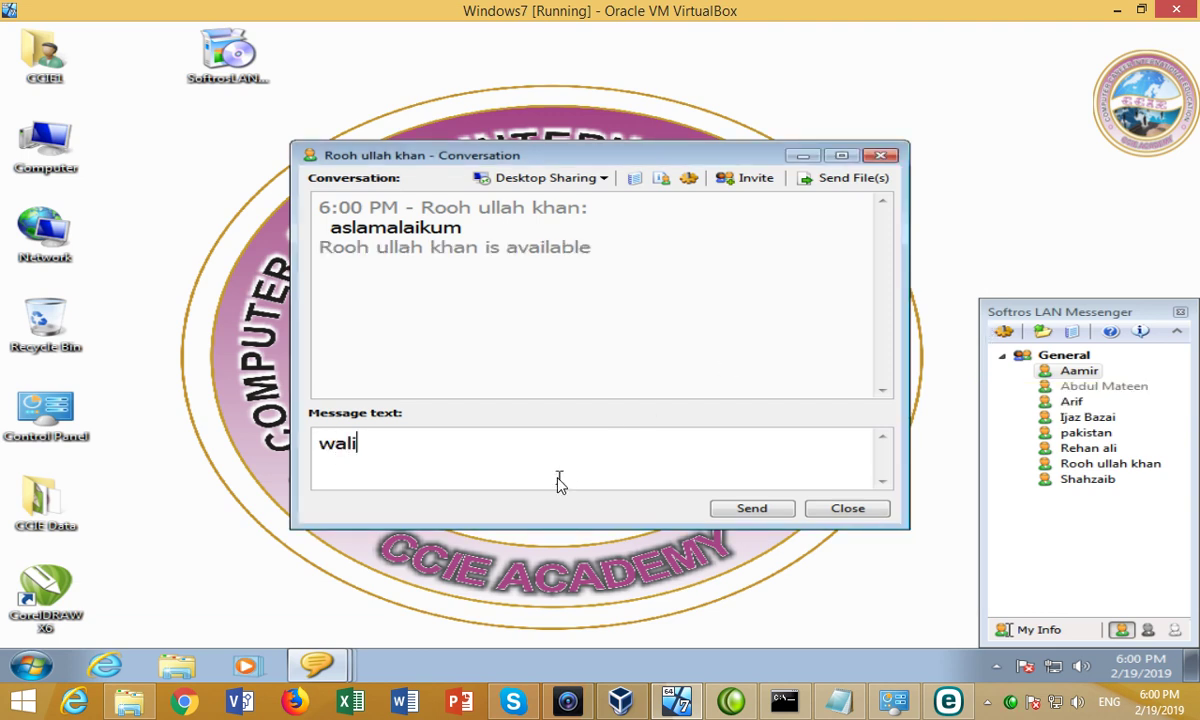
{"action": "key", "text": "BackSpace"}
{"action": "type", "text": "ak"}
{"action": "key", "text": "BackSpace"}
{"action": "type", "text": "ikums"}
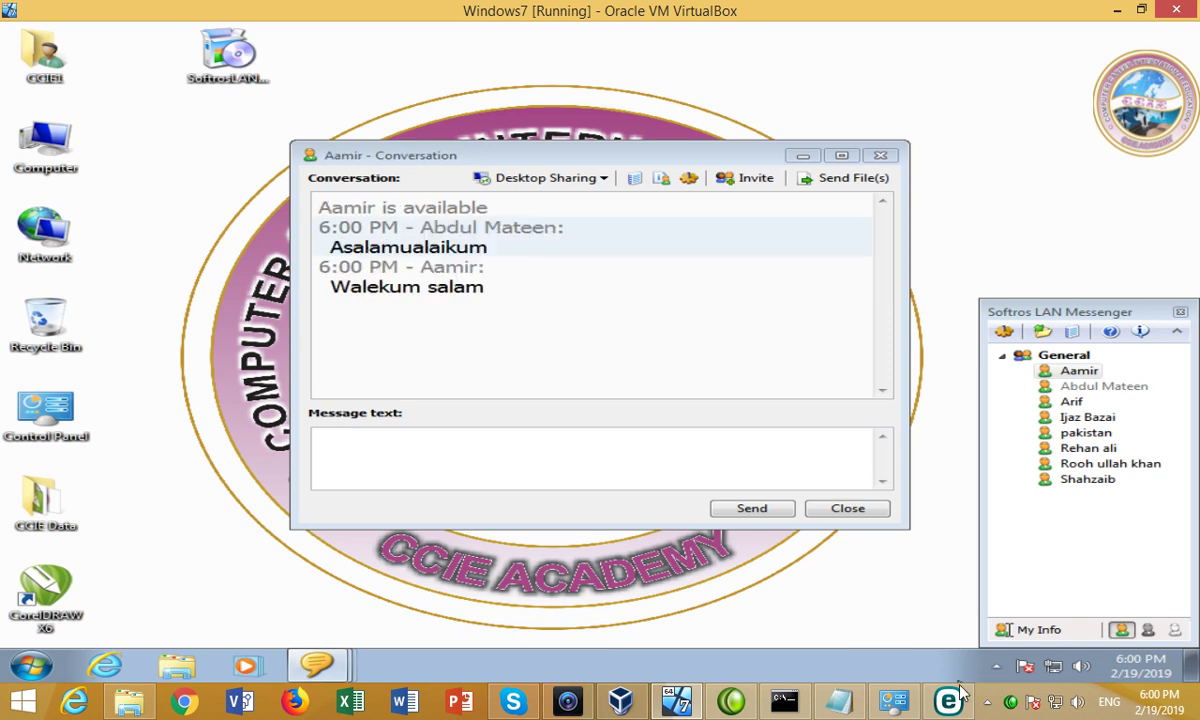
Close all three open chat windows.
{"action": "left_click", "coordinate": [996, 666]}
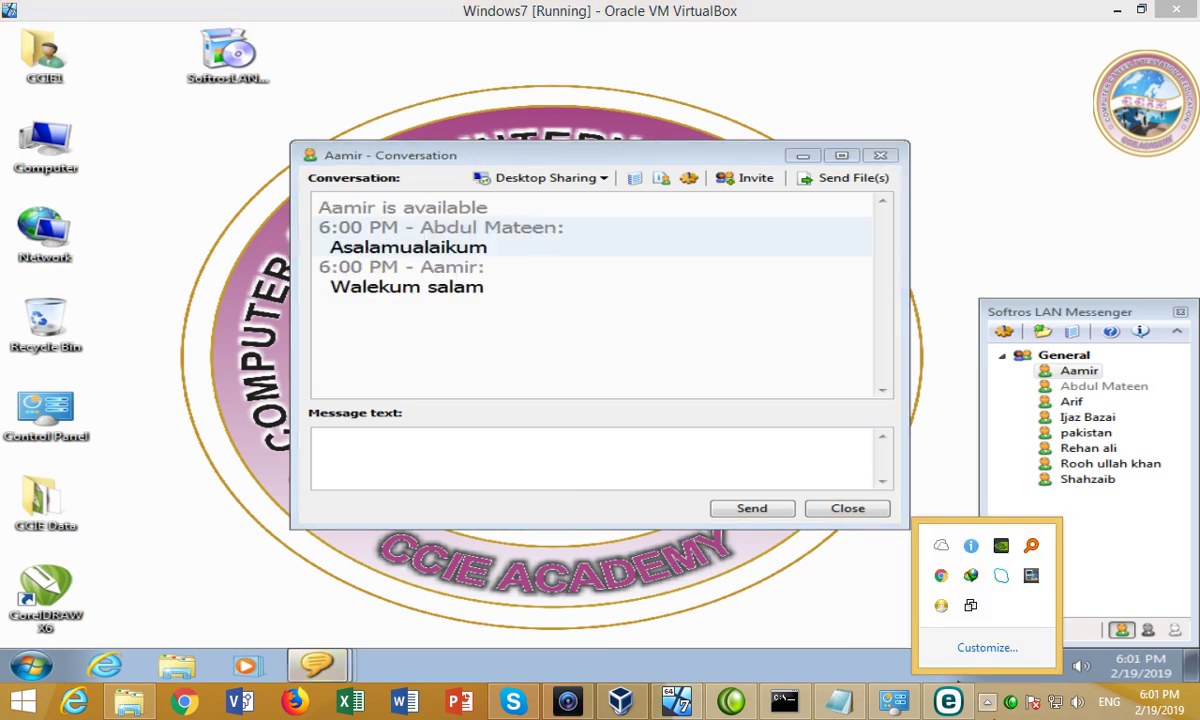
{"action": "left_click", "coordinate": [880, 156]}
{"action": "left_click", "coordinate": [881, 157]}
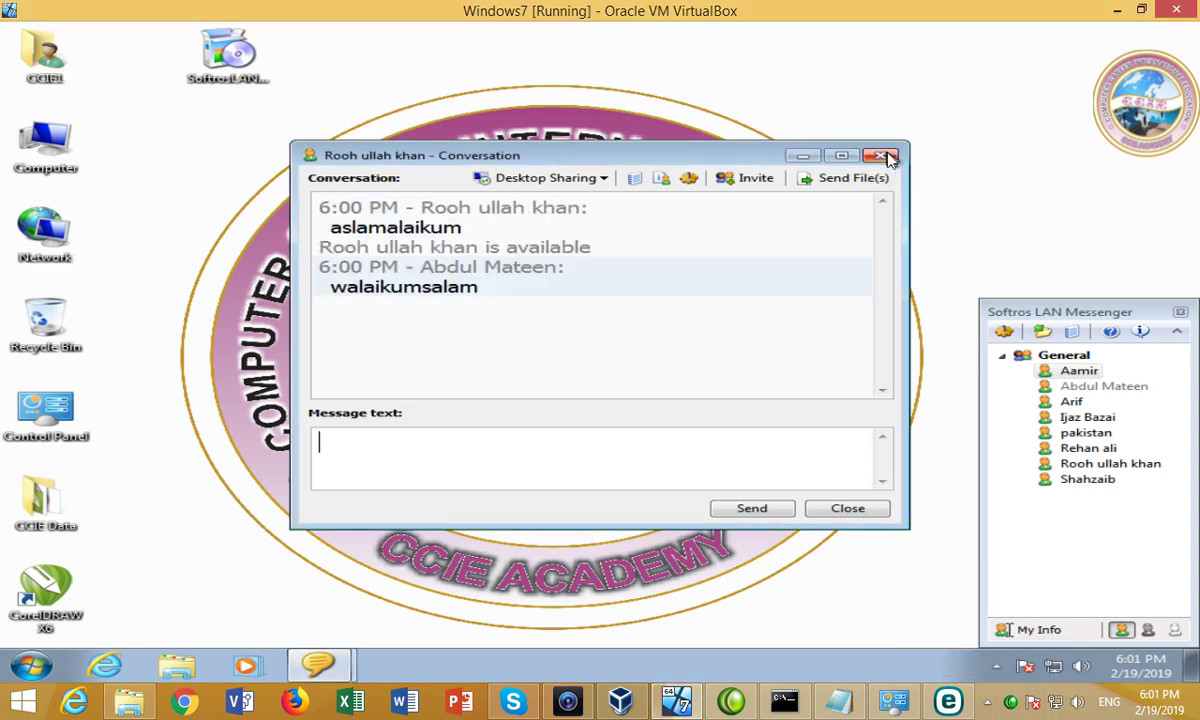
{"action": "left_click", "coordinate": [884, 157]}
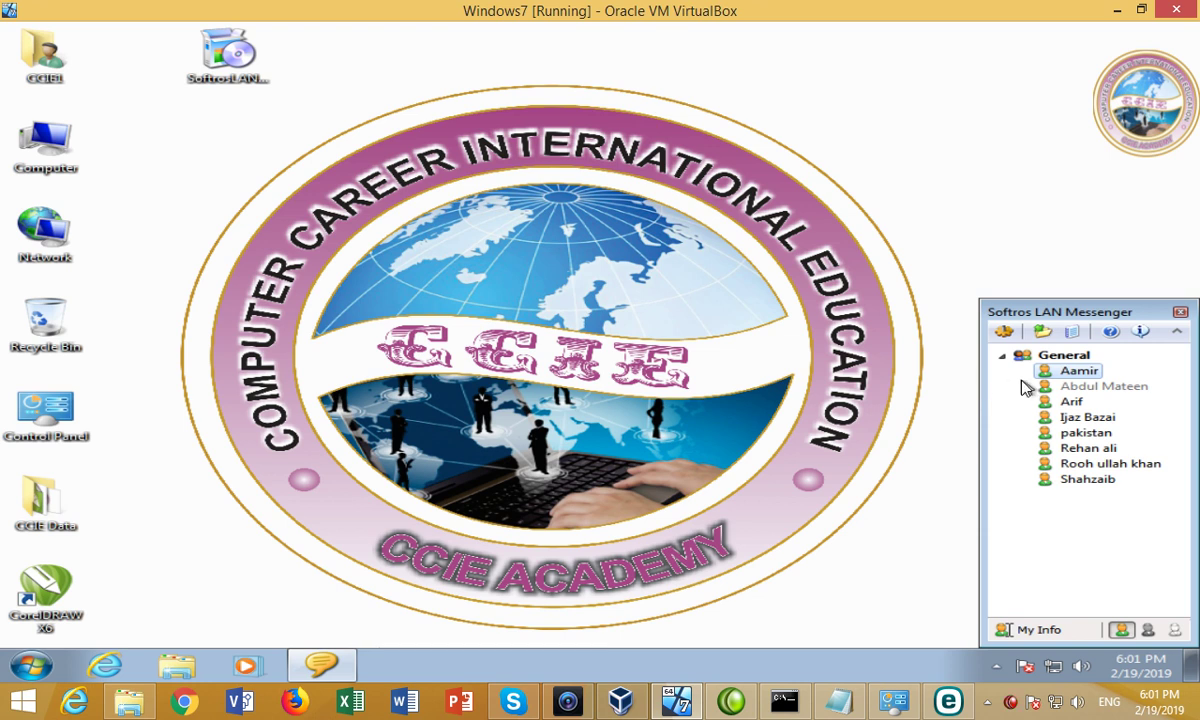
Open a chat with the second contact and send 'waiting for you'.
{"action": "mouse_move", "coordinate": [1093, 392]}
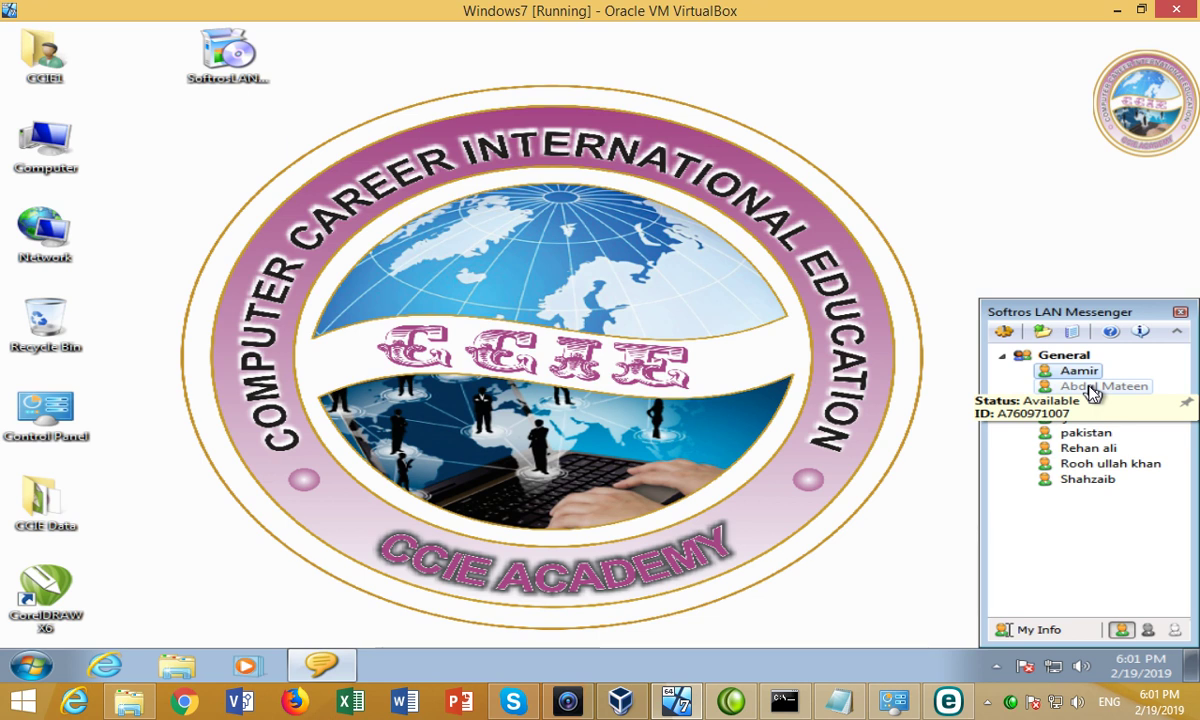
{"action": "double_click", "coordinate": [1093, 388]}
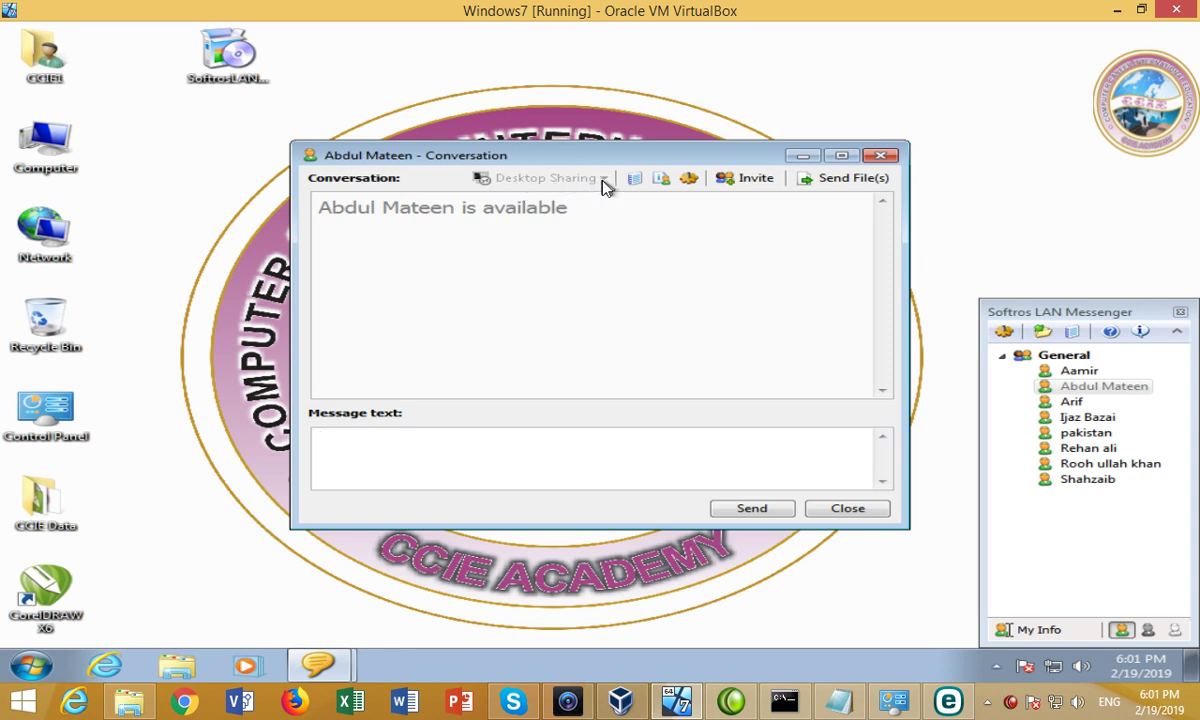
{"action": "left_click", "coordinate": [846, 510]}
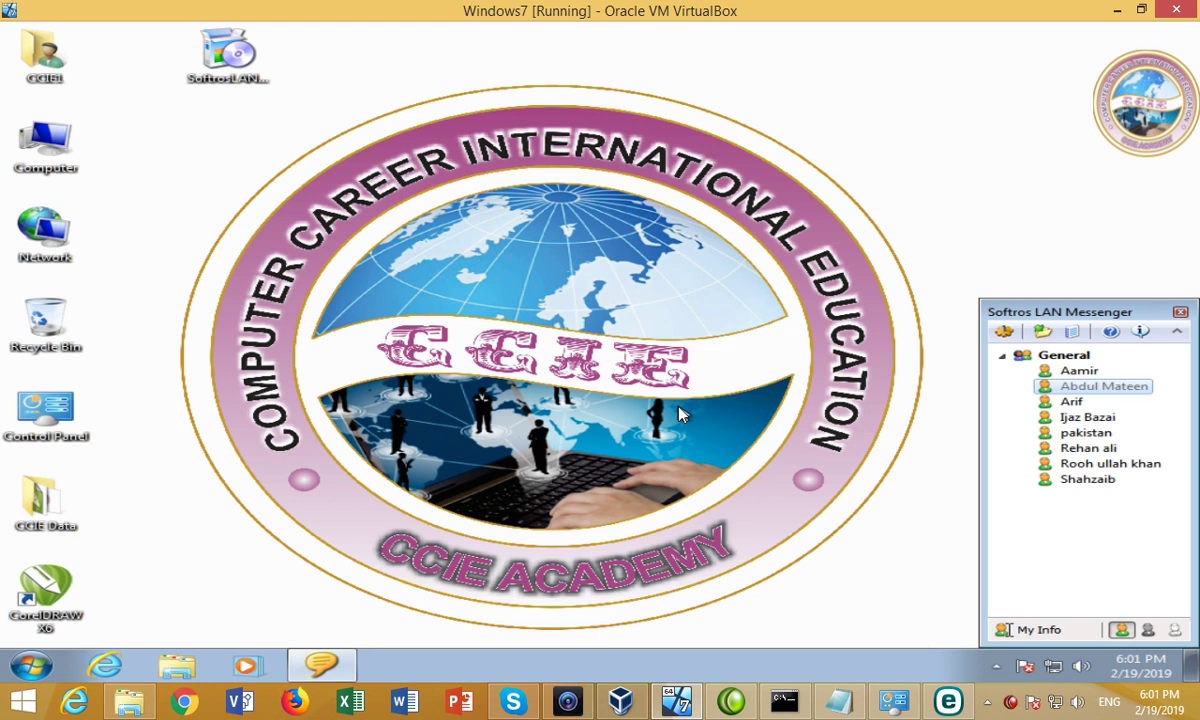
{"action": "double_click", "coordinate": [1028, 390]}
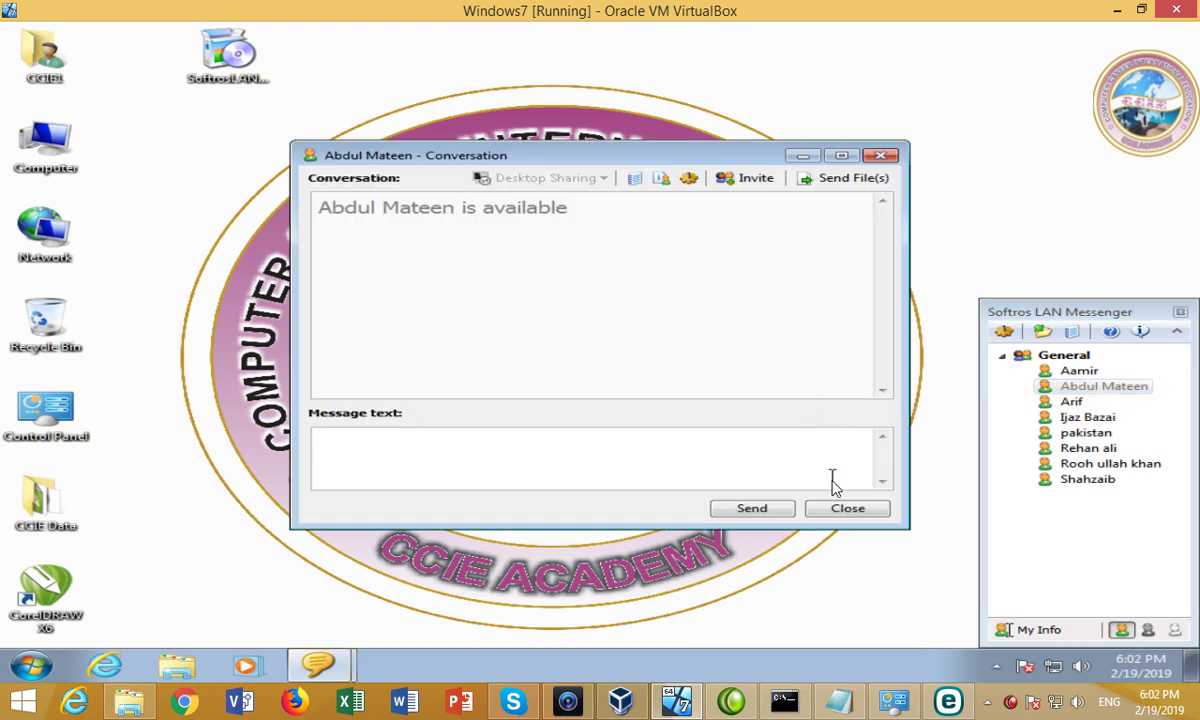
{"action": "left_click", "coordinate": [836, 510]}
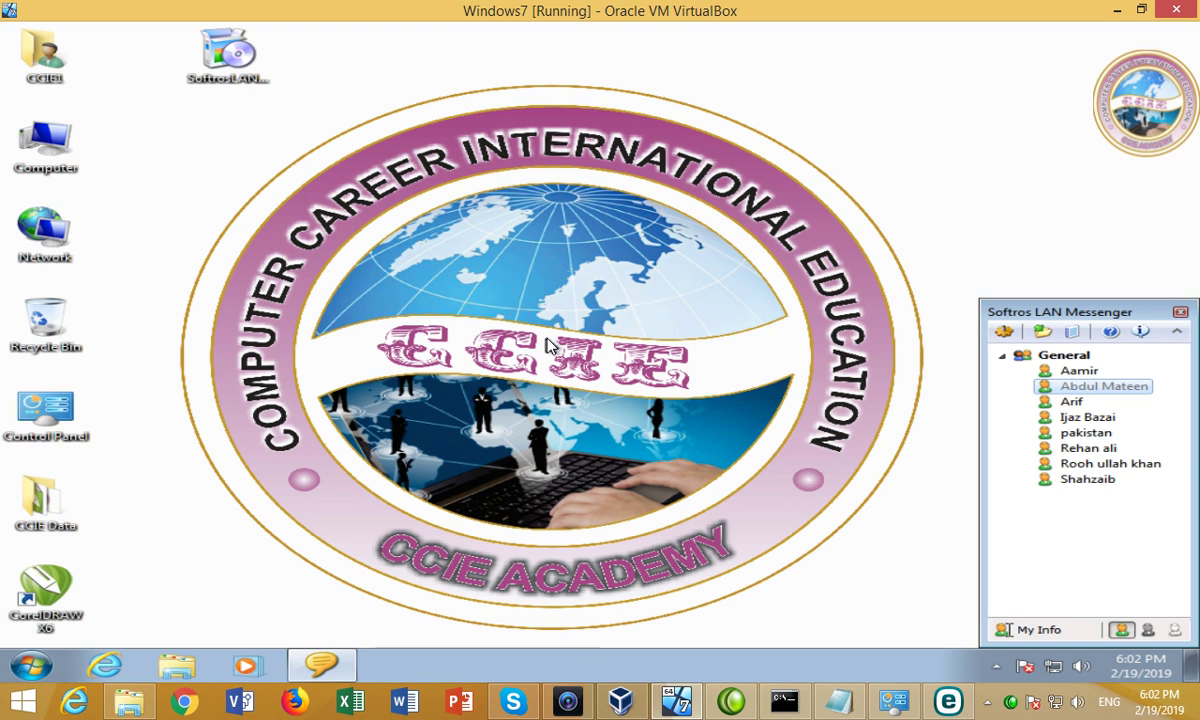
{"action": "double_click", "coordinate": [1113, 395]}
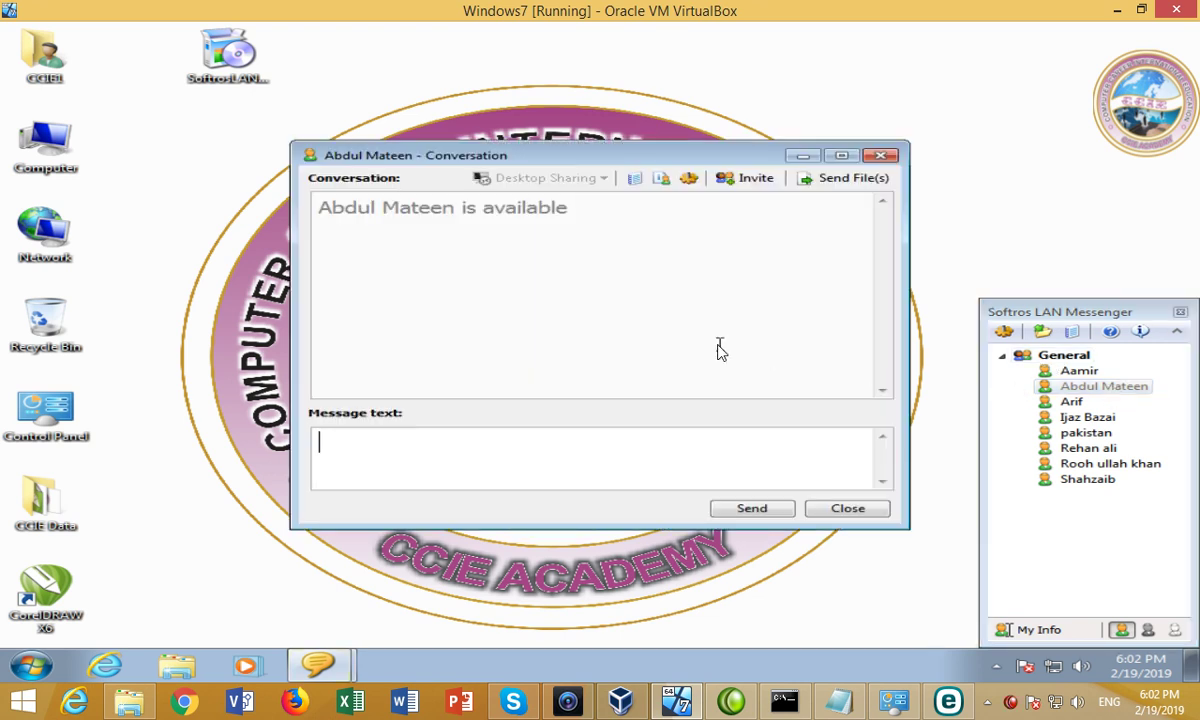
{"action": "type", "text": "waiting for you"}
{"action": "key", "text": "Return"}
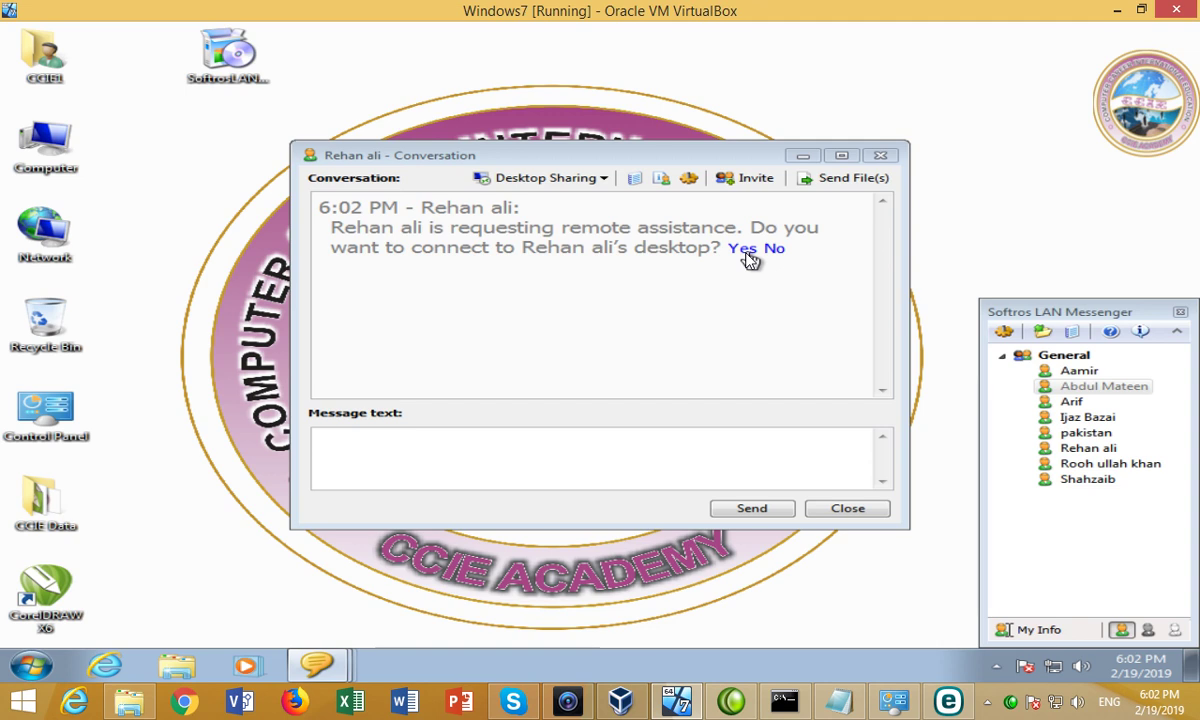
Accept the first remote assistance request, then close the ended session.
{"action": "left_click", "coordinate": [744, 250]}
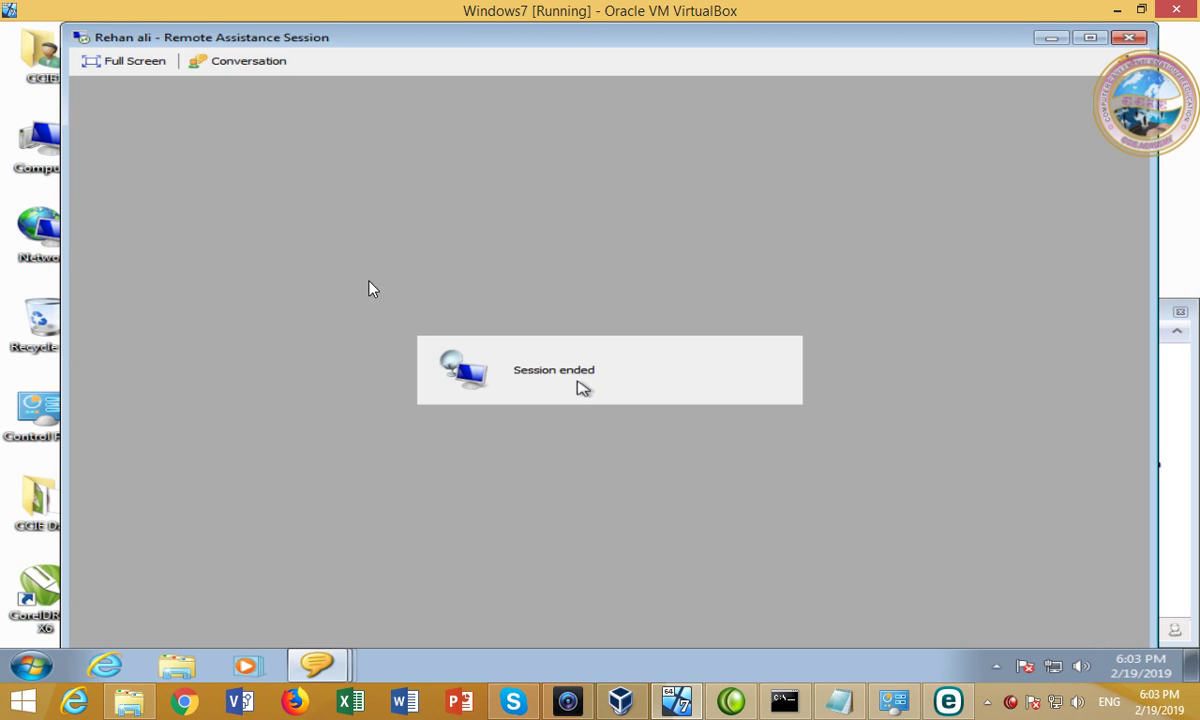
{"action": "left_click", "coordinate": [225, 61]}
{"action": "left_click", "coordinate": [1128, 37]}
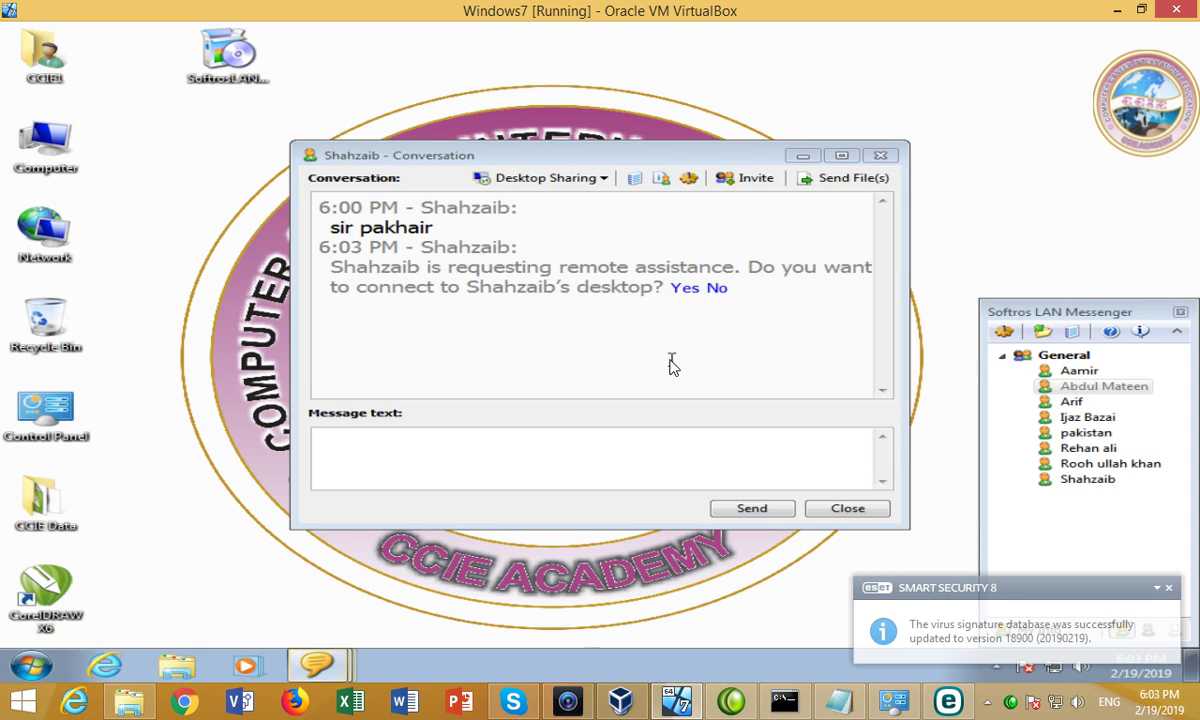
Accept the second request, view the contact's remote desktop, then end the session.
{"action": "left_click", "coordinate": [680, 290]}
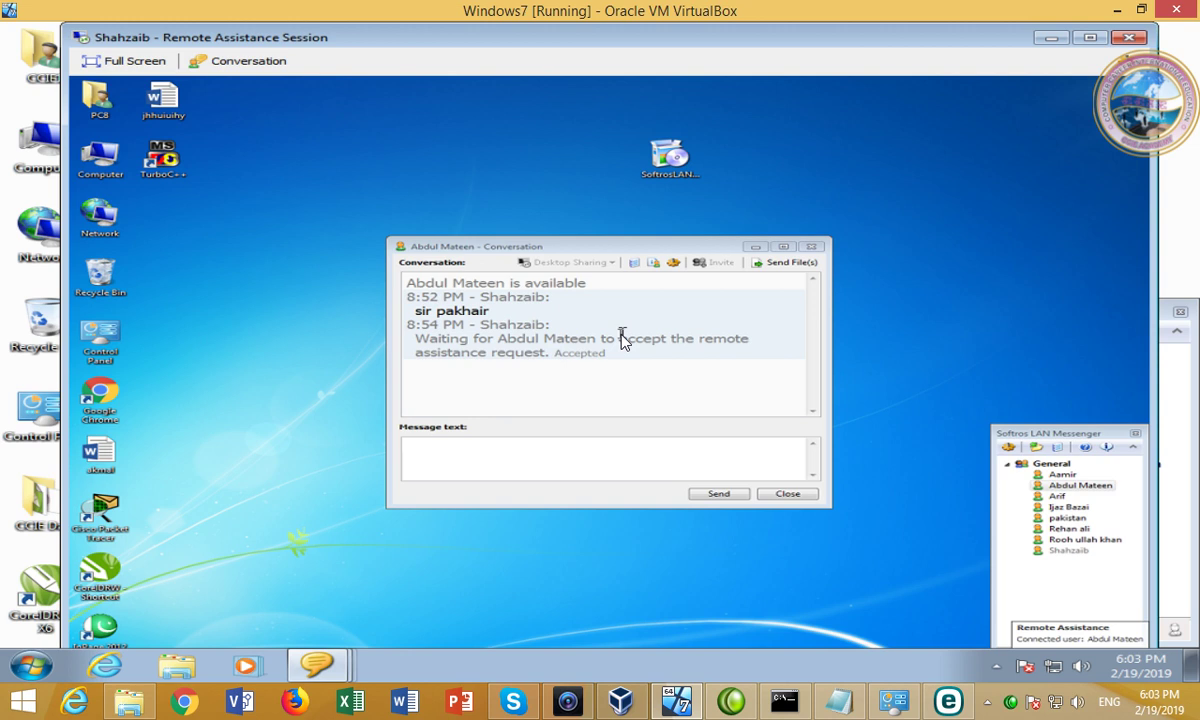
{"action": "left_click", "coordinate": [757, 248]}
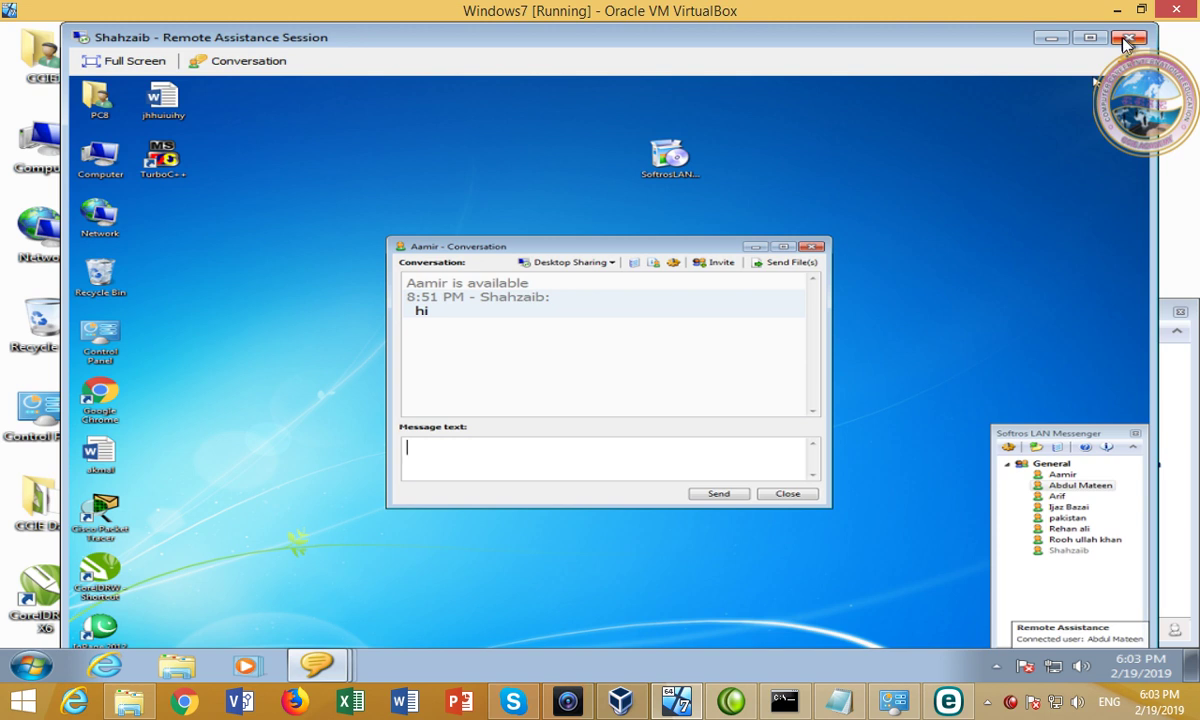
{"action": "left_click", "coordinate": [1128, 38]}
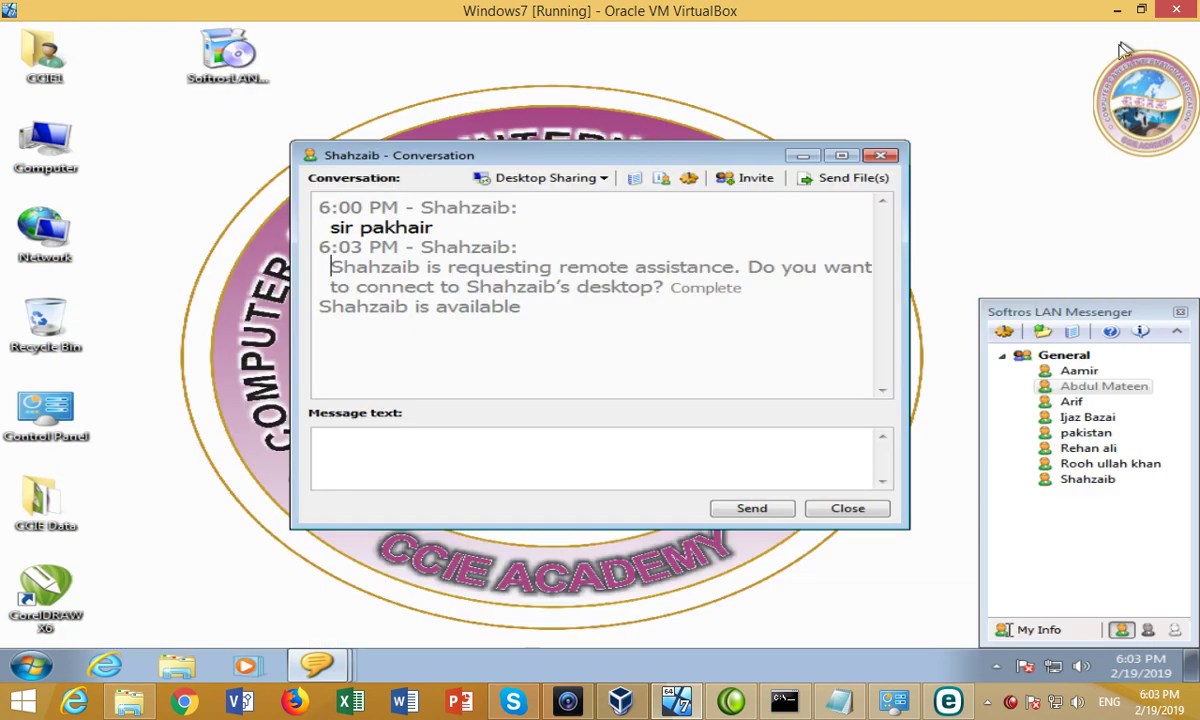
Invite three more contacts into the conversation to form a four-person group.
{"action": "left_click", "coordinate": [757, 184]}
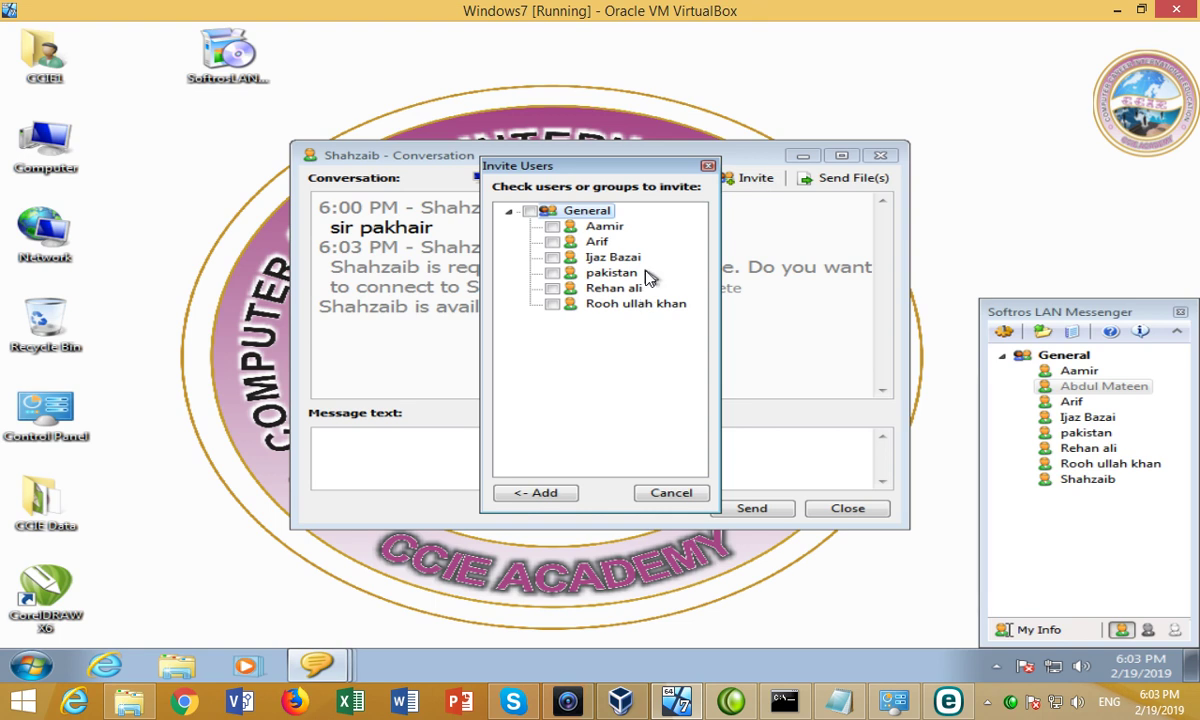
{"action": "left_click", "coordinate": [551, 288]}
{"action": "left_click", "coordinate": [554, 258]}
{"action": "left_click", "coordinate": [552, 226]}
{"action": "left_click", "coordinate": [540, 494]}
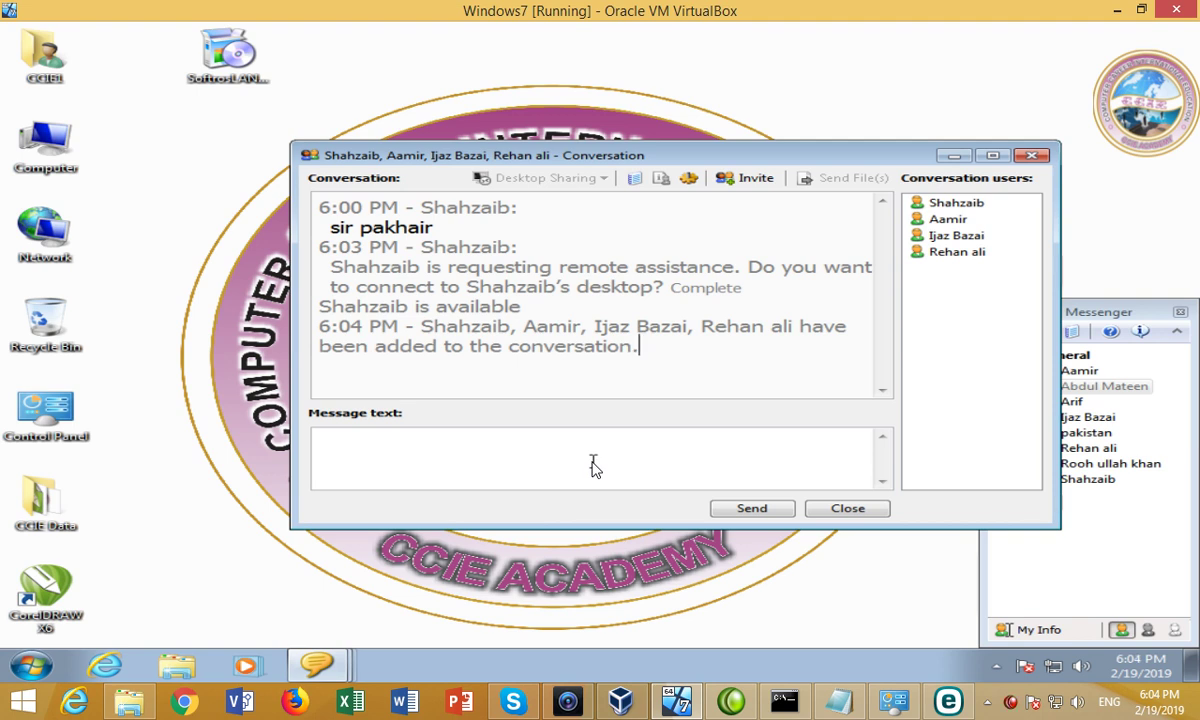
{"action": "left_click", "coordinate": [636, 345]}
Send 'Our Next is CCNA' to the group and move the window left.
{"action": "left_click", "coordinate": [515, 462]}
{"action": "type", "text": "OUr"}
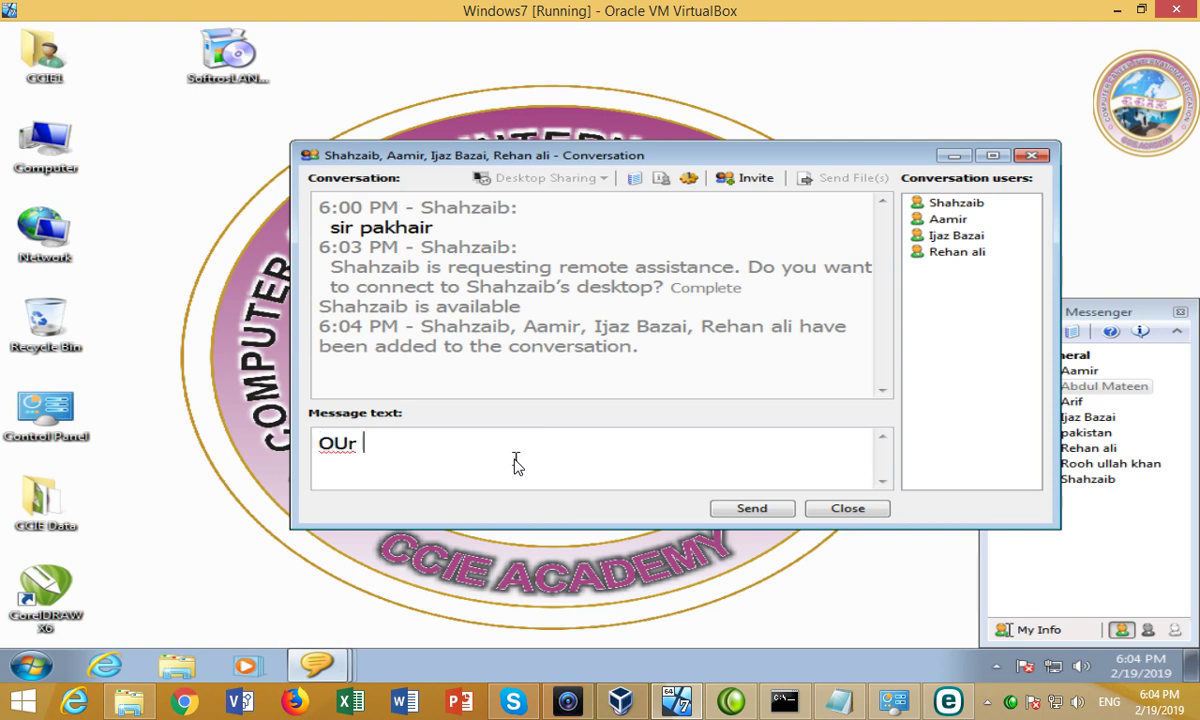
{"action": "key", "text": "BackSpace"}
{"action": "key", "text": "BackSpace"}
{"action": "key", "text": "BackSpace"}
{"action": "key", "text": "BackSpace"}
{"action": "type", "text": "Our Next is "}
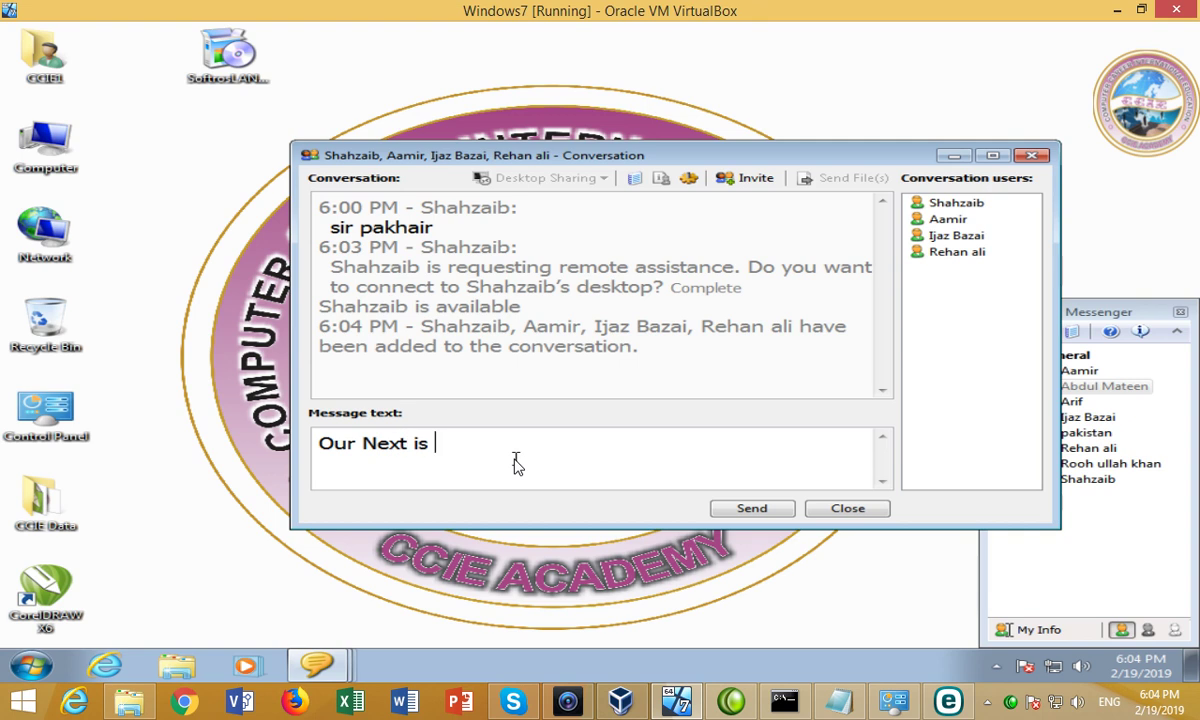
{"action": "type", "text": "CCNA"}
{"action": "left_click", "coordinate": [746, 506]}
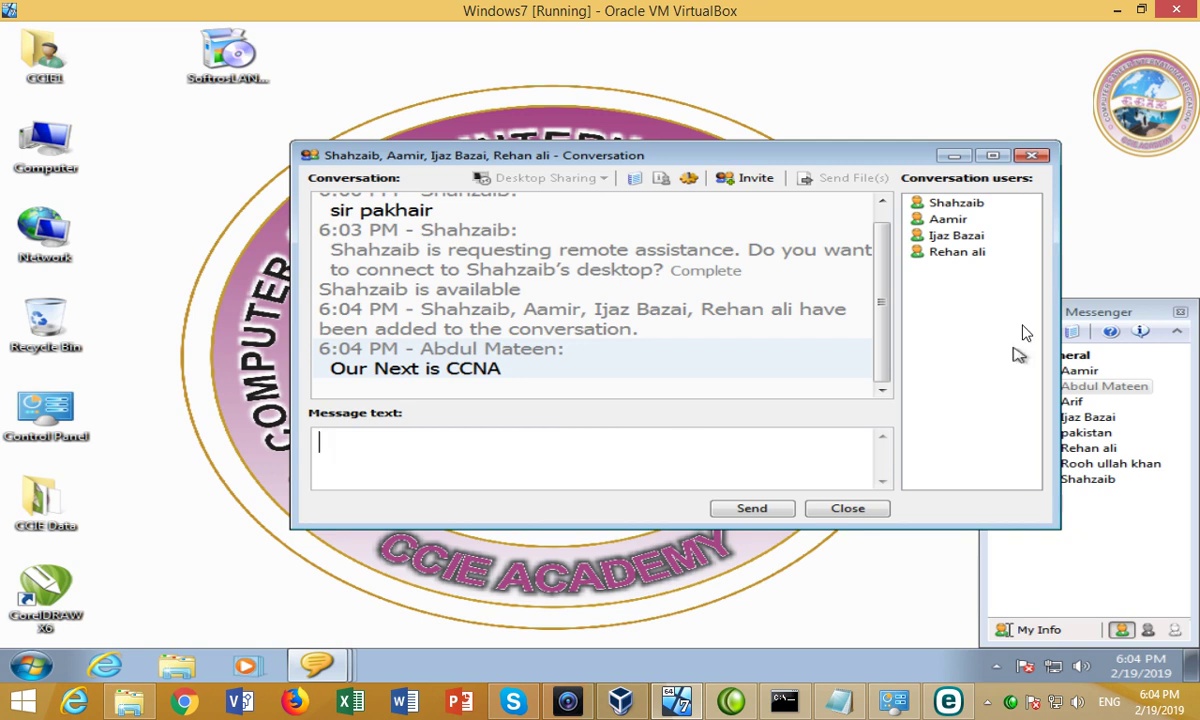
{"action": "left_click_drag", "start_coordinate": [832, 159], "coordinate": [742, 167]}
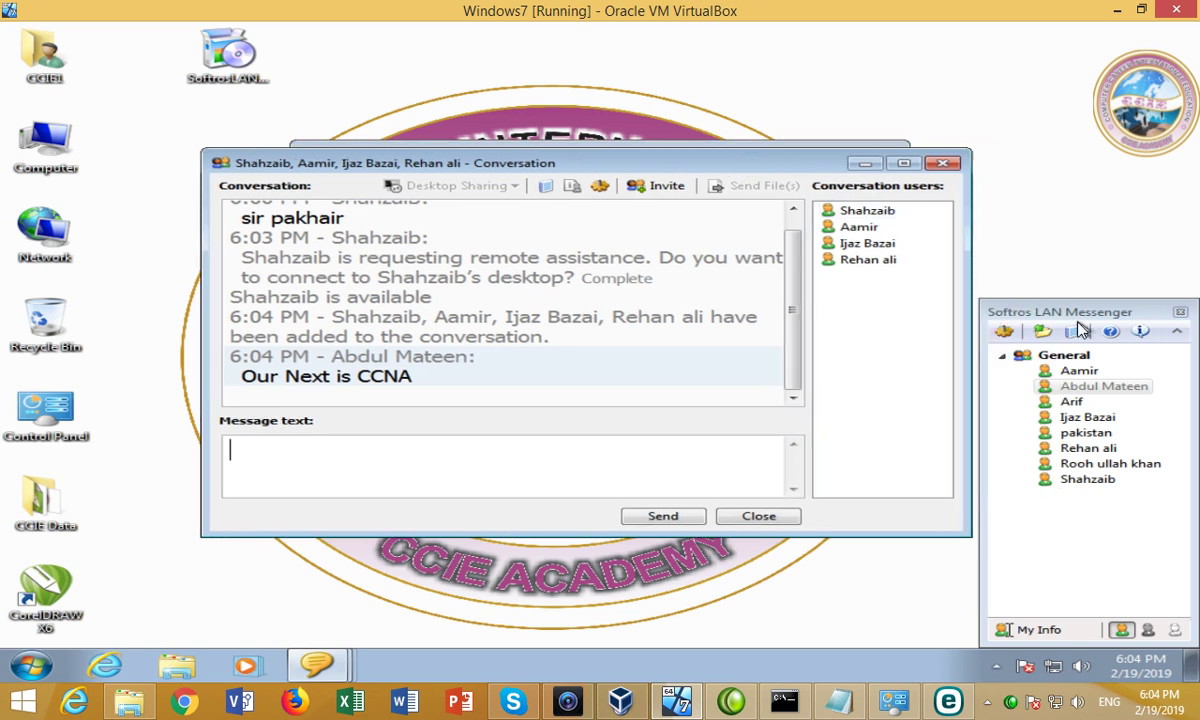
{"action": "mouse_move", "coordinate": [1083, 390]}
Leave the group chat, close the remaining chats, and refresh the desktop.
{"action": "left_click", "coordinate": [942, 163]}
{"action": "left_click", "coordinate": [703, 378]}
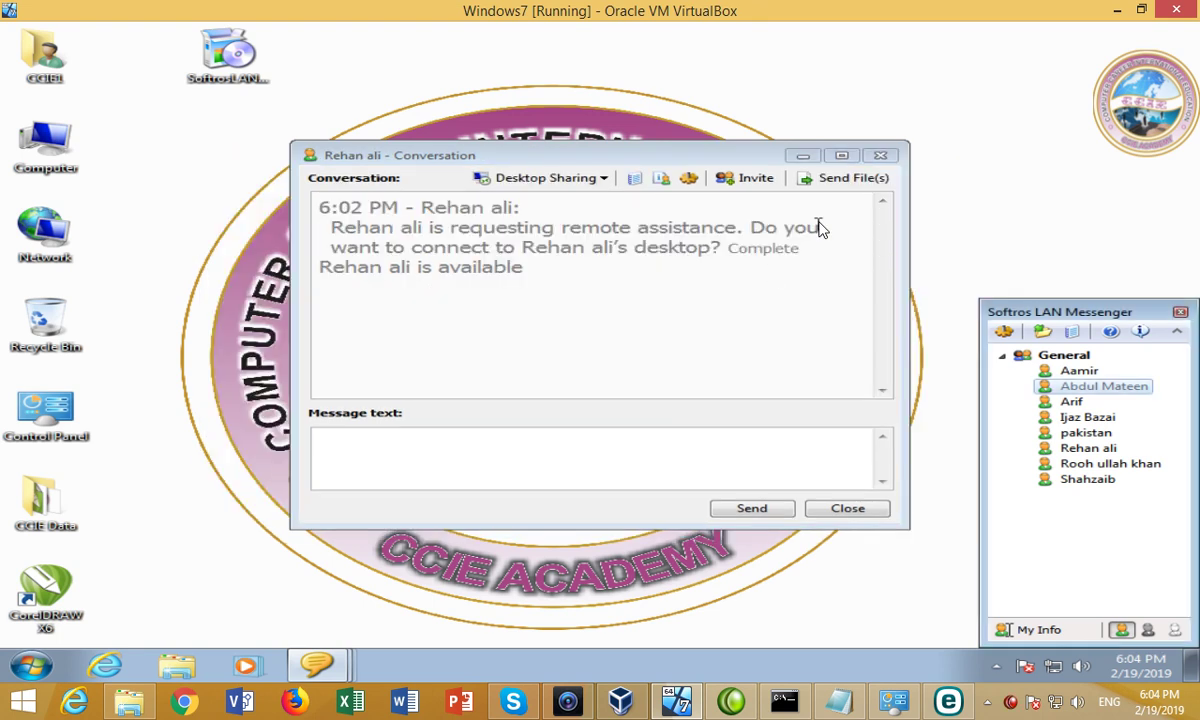
{"action": "left_click", "coordinate": [880, 155]}
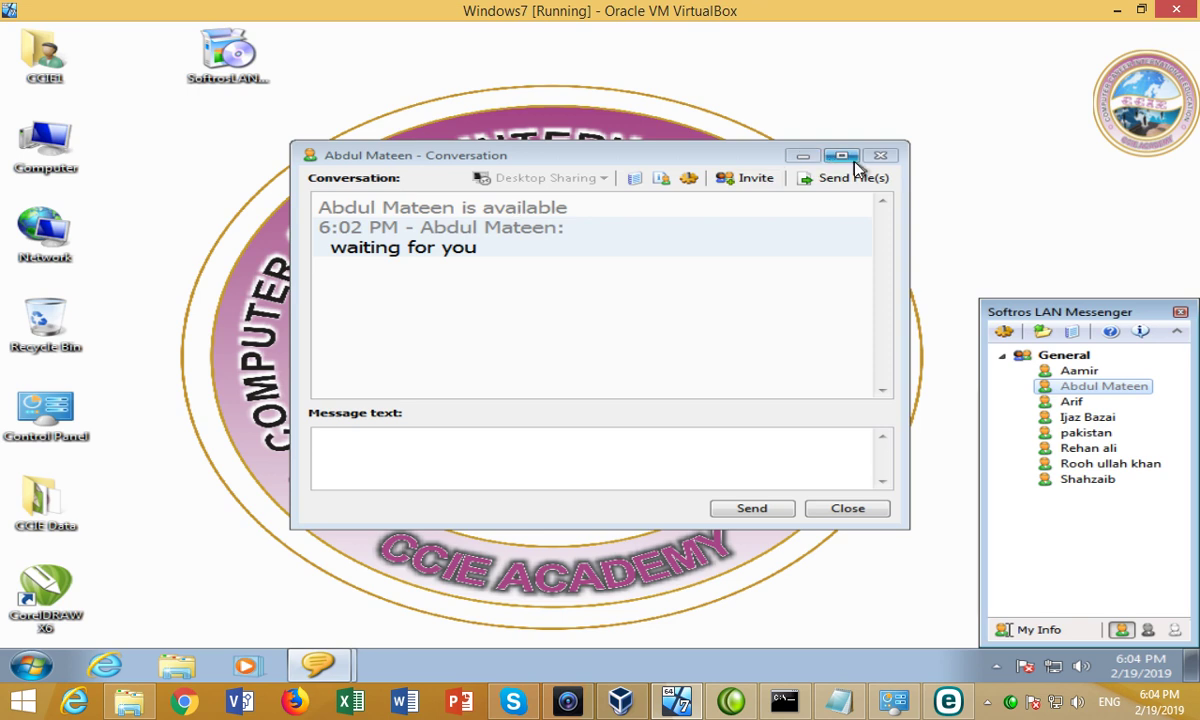
{"action": "left_click", "coordinate": [880, 155]}
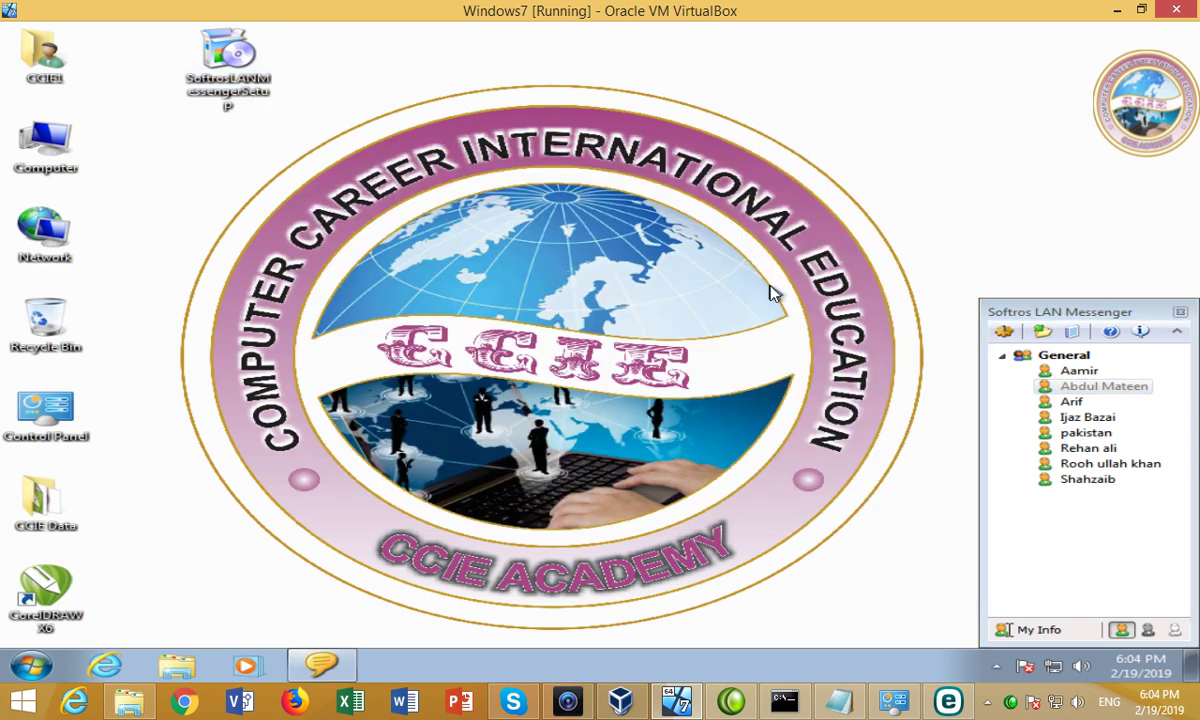
{"action": "right_click", "coordinate": [921, 185]}
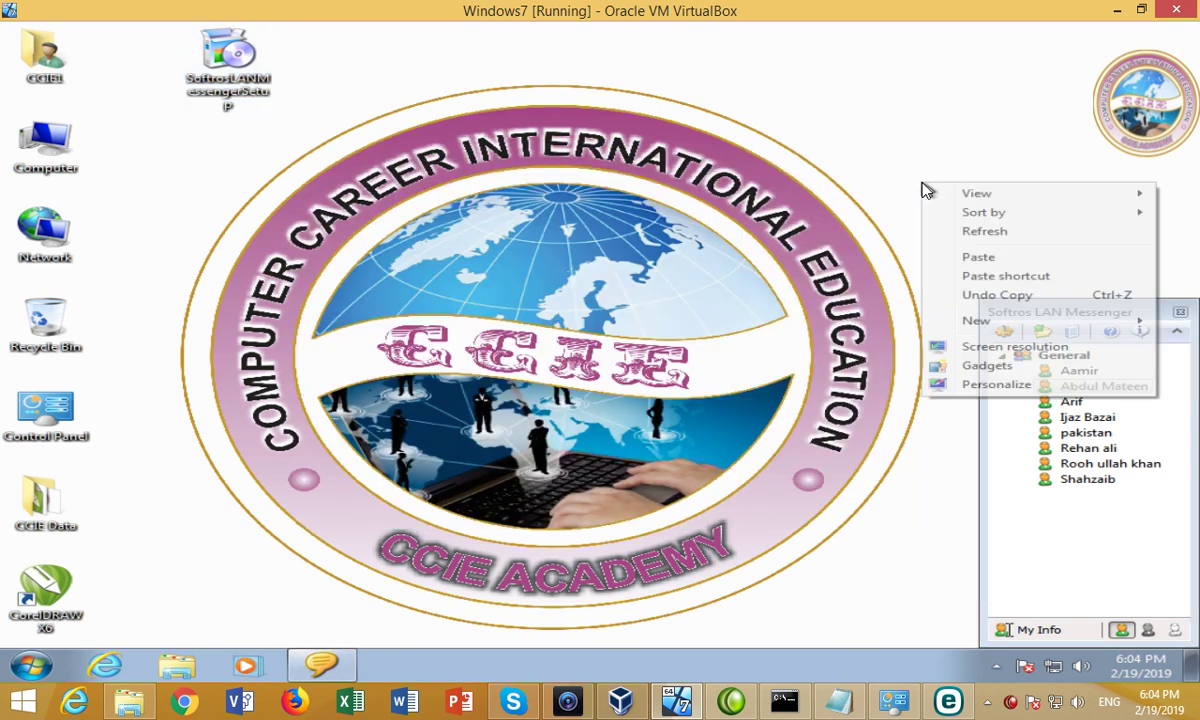
{"action": "left_click", "coordinate": [948, 231]}
Open a chat with pakistan and send it the 9.71 MB Softros setup file.
{"action": "double_click", "coordinate": [1105, 438]}
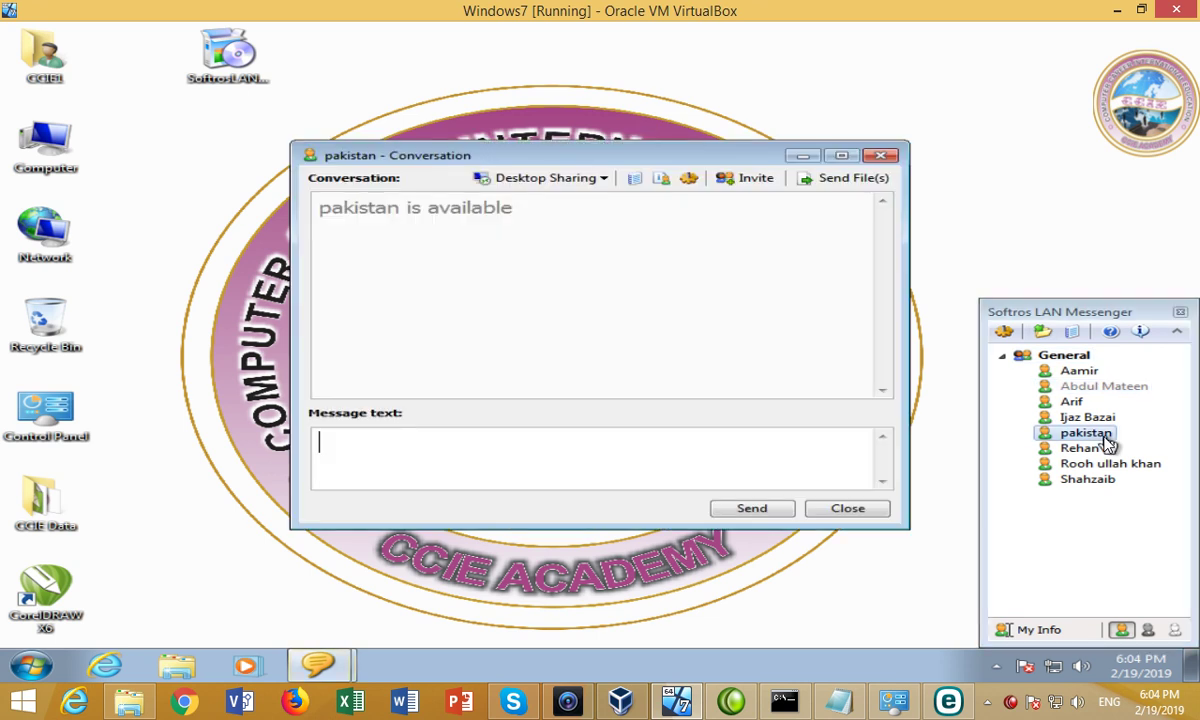
{"action": "left_click", "coordinate": [847, 180]}
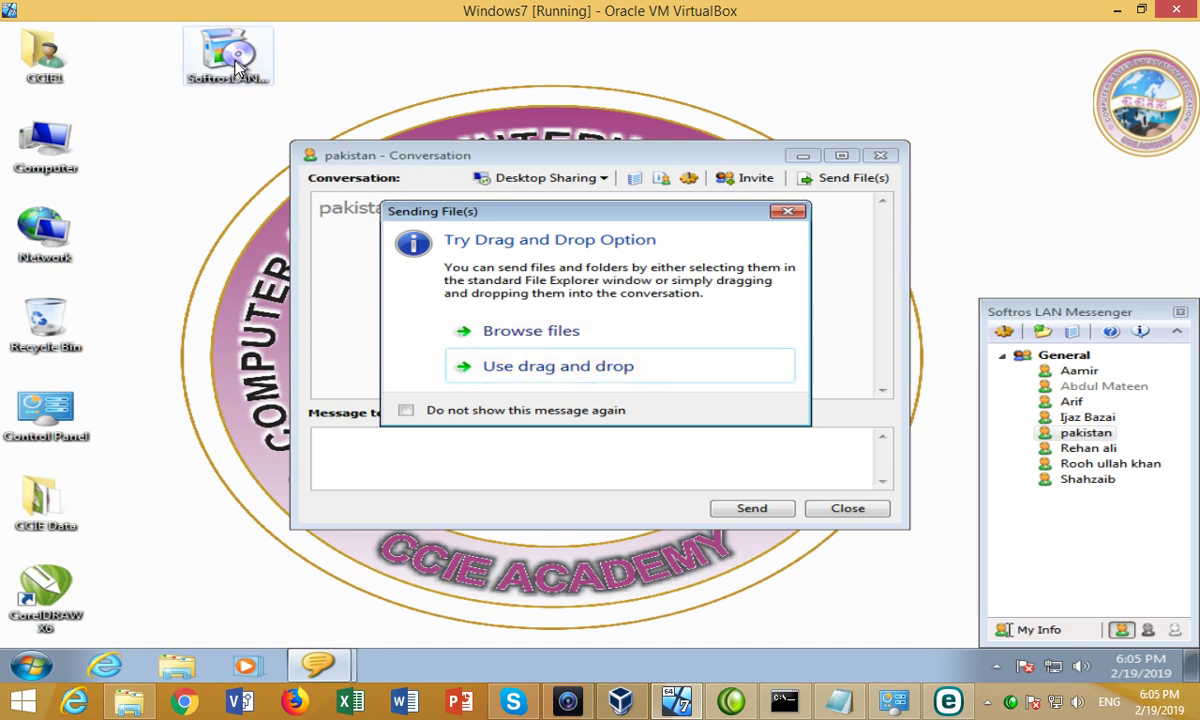
{"action": "left_click_drag", "start_coordinate": [236, 68], "coordinate": [644, 352]}
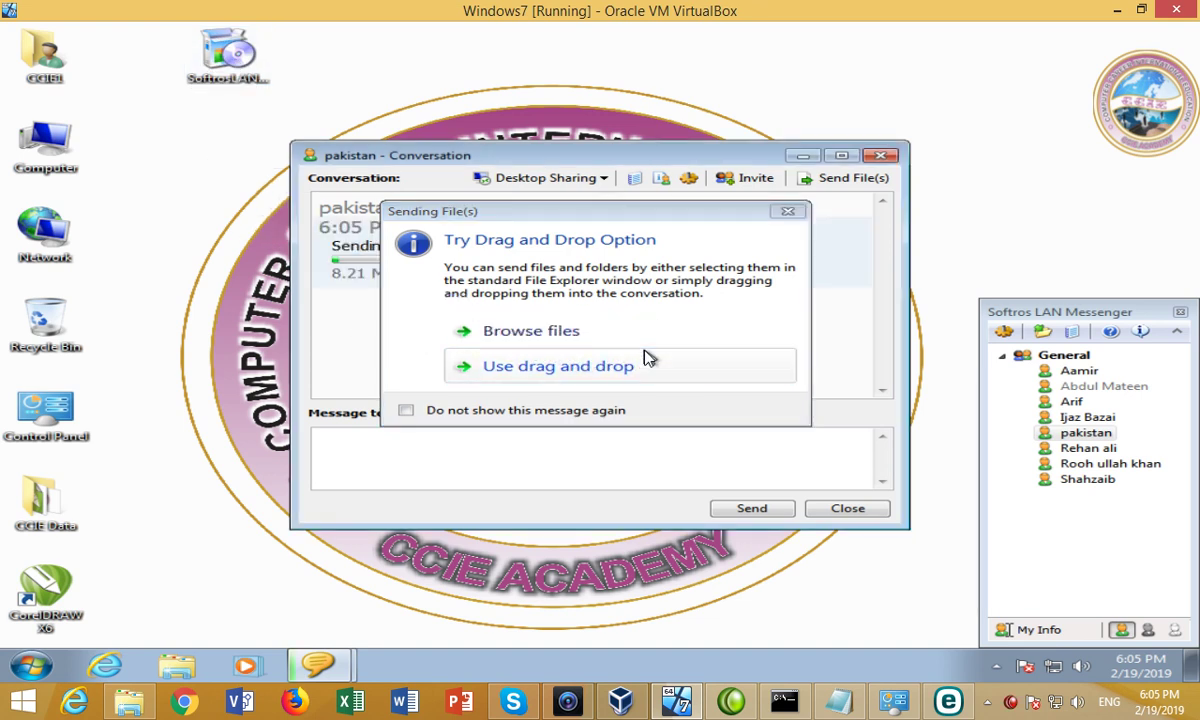
{"action": "left_click_drag", "start_coordinate": [544, 214], "coordinate": [757, 360]}
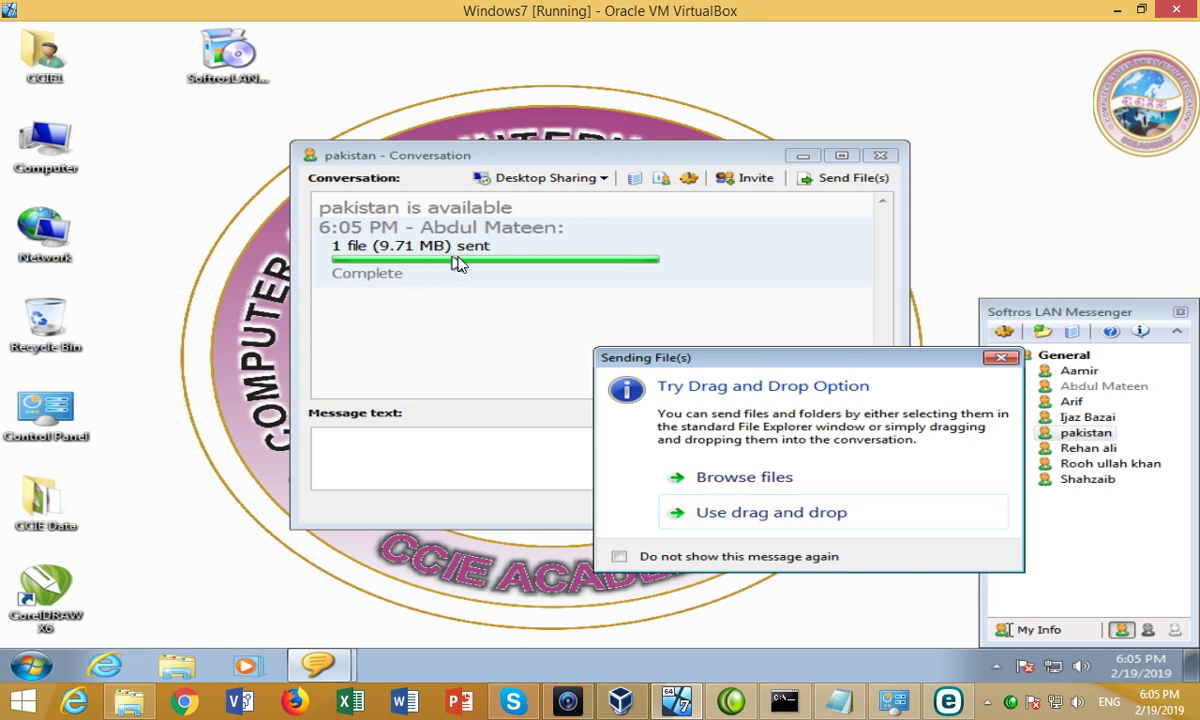
{"action": "left_click_drag", "start_coordinate": [705, 365], "coordinate": [517, 115]}
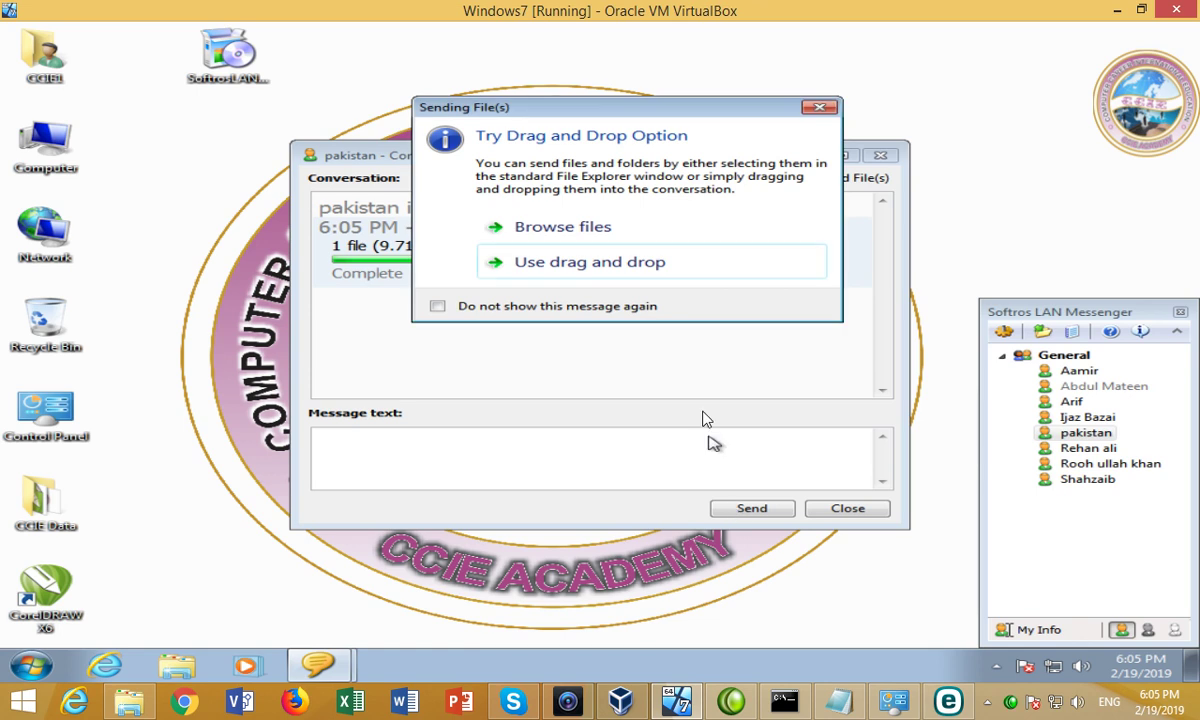
{"action": "left_click", "coordinate": [632, 262]}
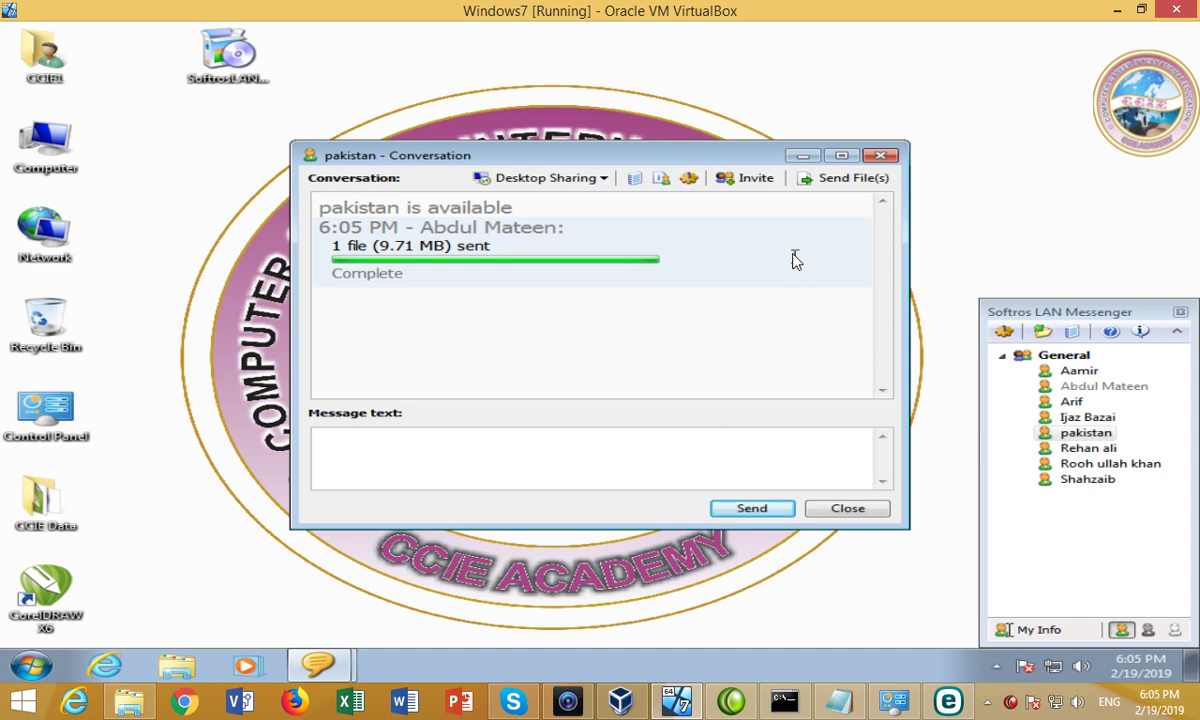
{"action": "left_click", "coordinate": [830, 178]}
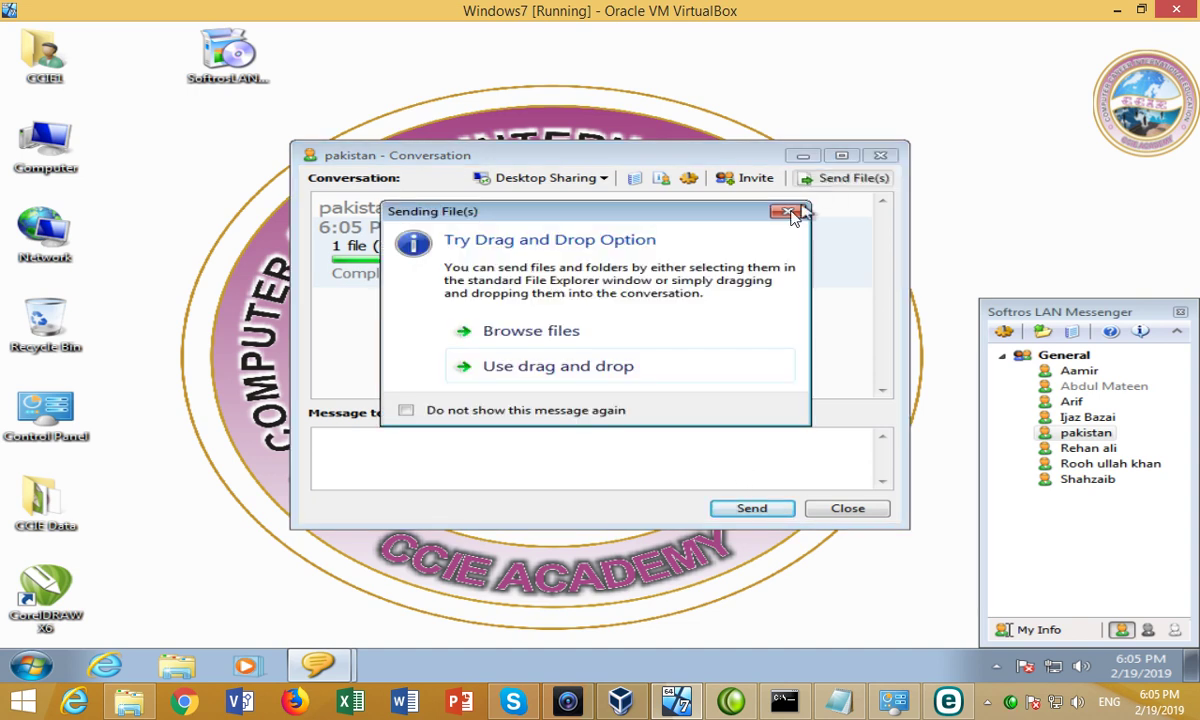
Browse for files to send and show the Desktop in the file picker.
{"action": "left_click", "coordinate": [535, 333]}
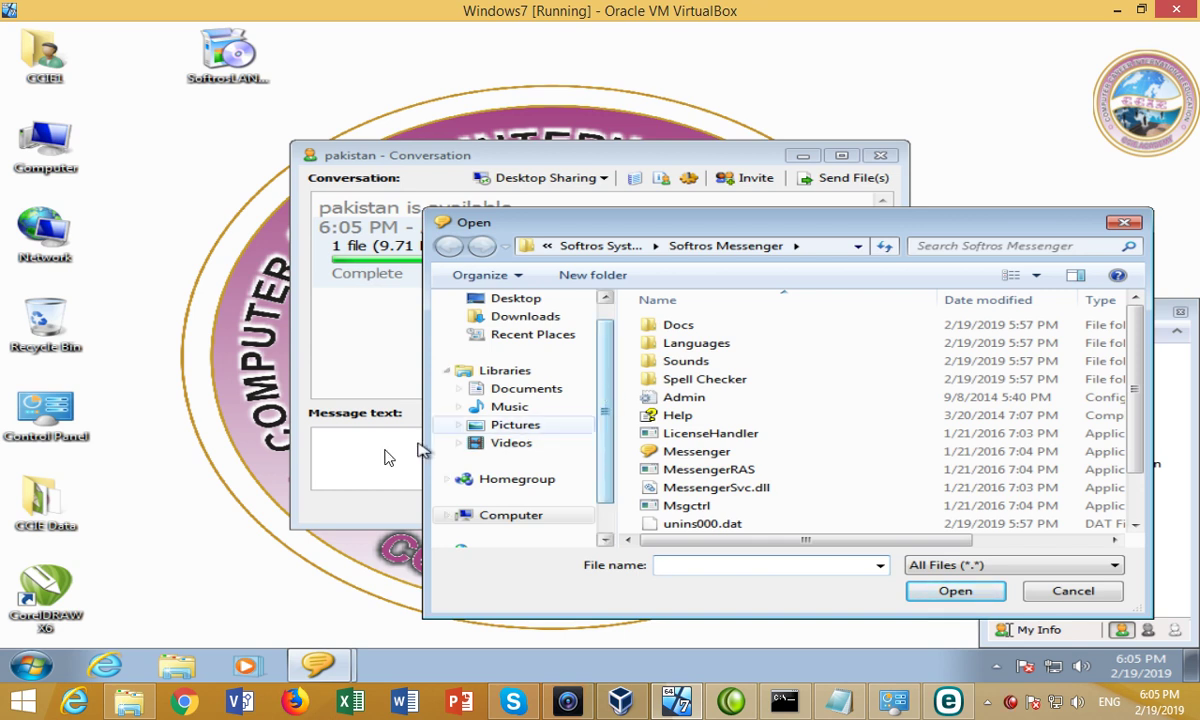
{"action": "double_click", "coordinate": [50, 505]}
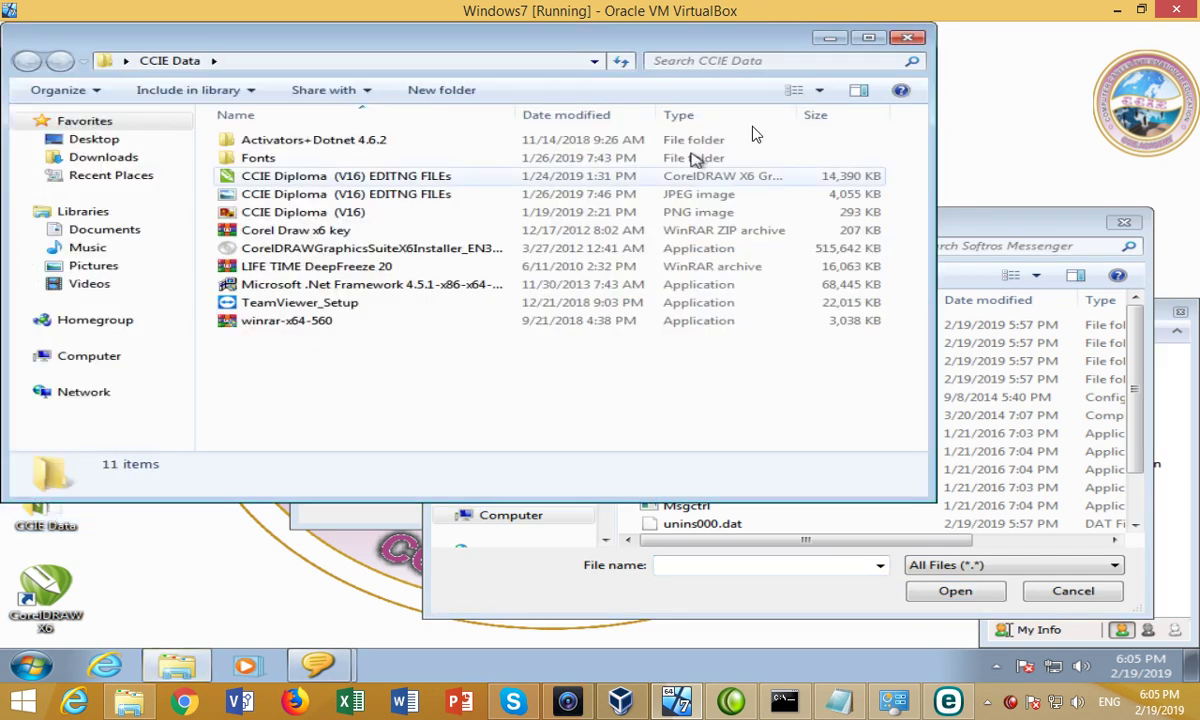
{"action": "left_click", "coordinate": [907, 37]}
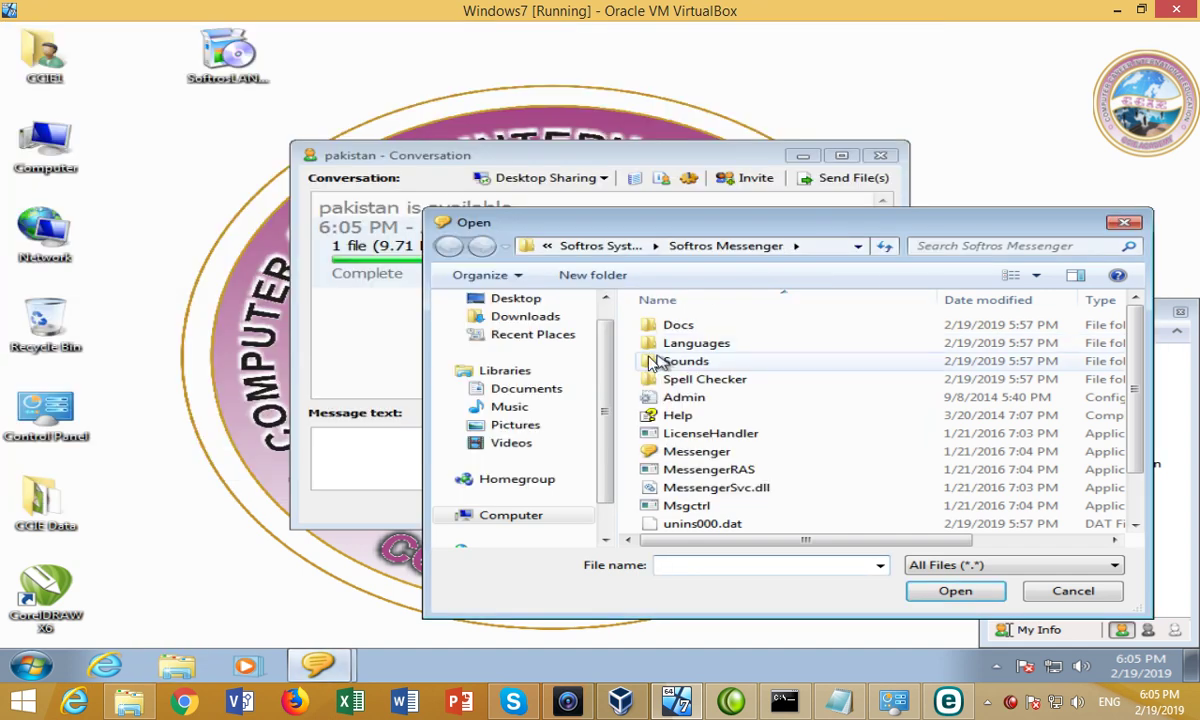
{"action": "left_click", "coordinate": [522, 299]}
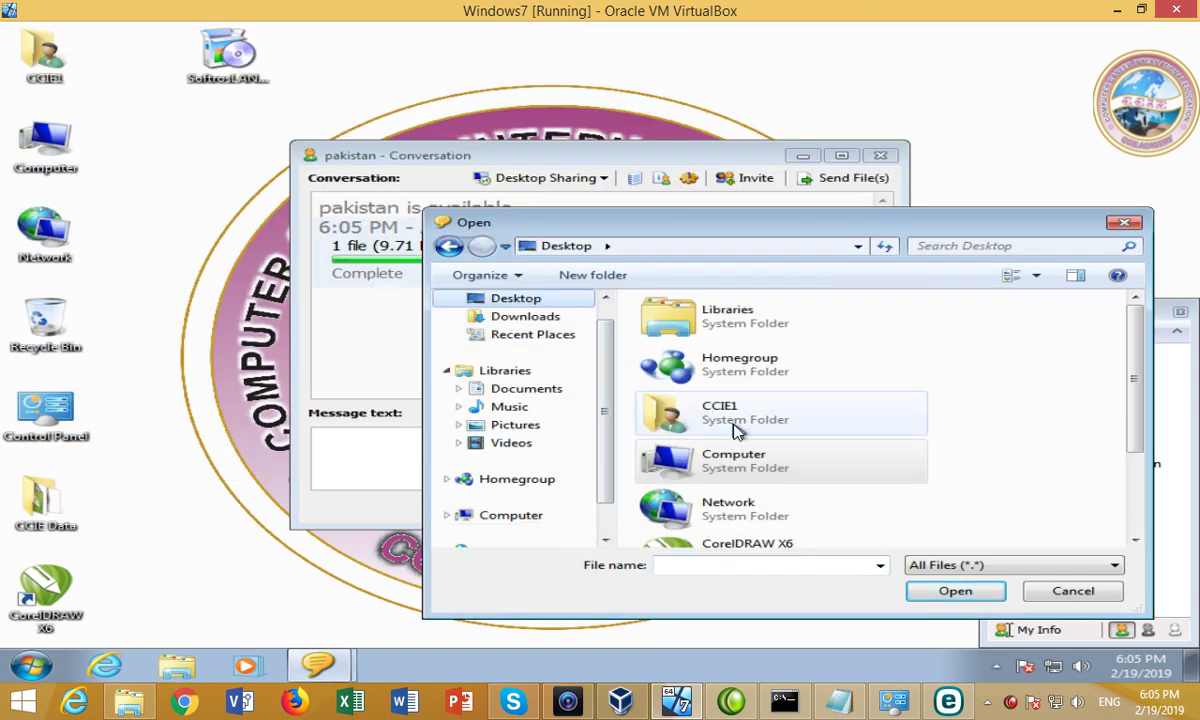
Send the six files from CCIE Data to pakistan, then close the conversation.
{"action": "left_click", "coordinate": [700, 412]}
{"action": "scroll", "coordinate": [730, 440], "scroll_direction": "down", "scroll_amount": 2}
{"action": "double_click", "coordinate": [745, 476]}
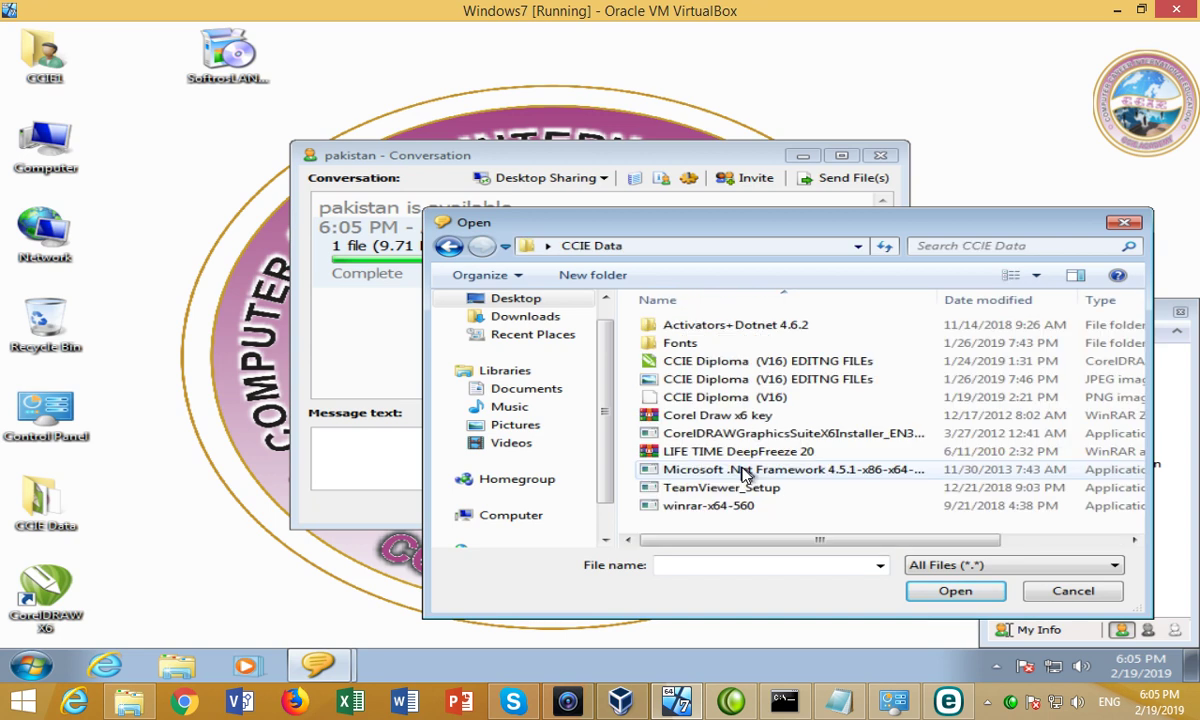
{"action": "left_click", "coordinate": [703, 512]}
{"action": "mouse_move", "coordinate": [700, 513]}
{"action": "left_mouse_down"}
{"action": "mouse_move", "coordinate": [655, 452]}
{"action": "mouse_move", "coordinate": [660, 423]}
{"action": "left_mouse_up"}
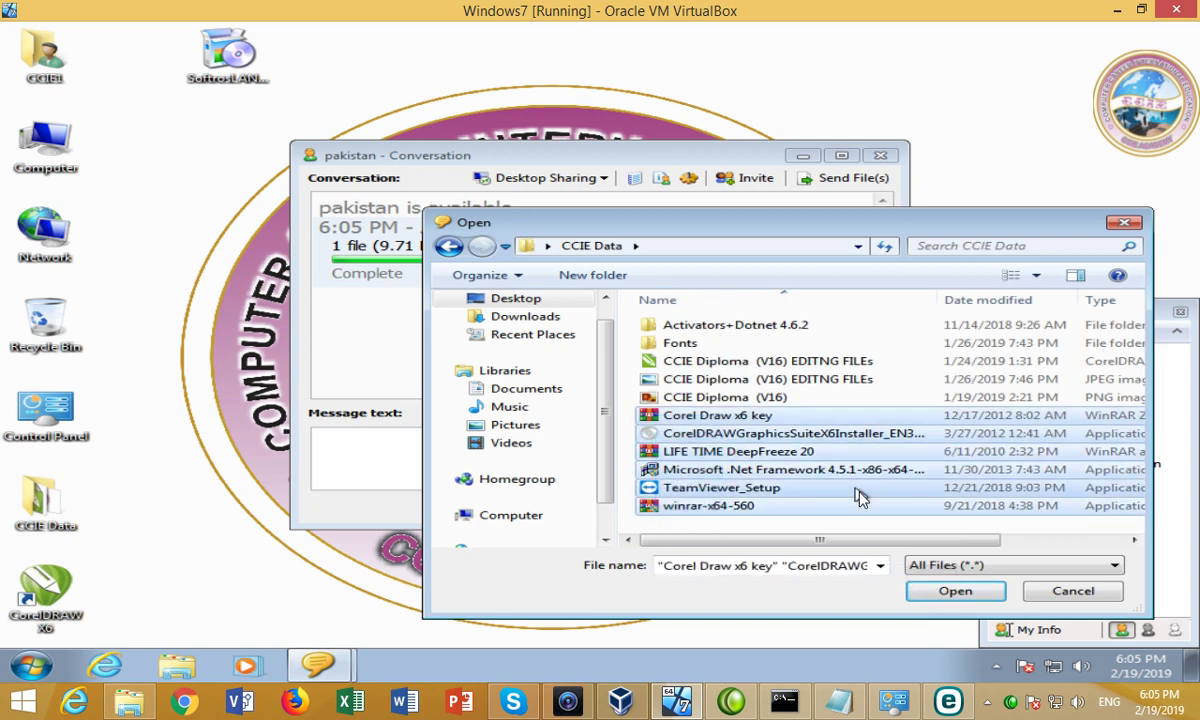
{"action": "left_click", "coordinate": [950, 591]}
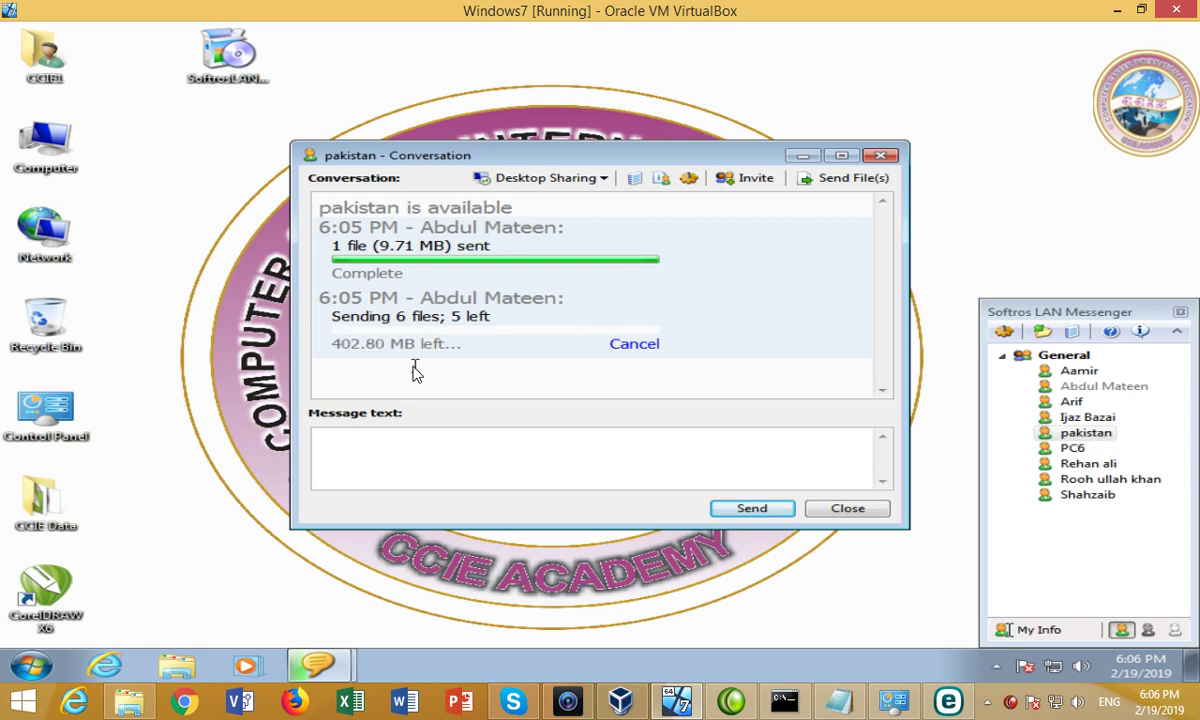
{"action": "left_click", "coordinate": [848, 509]}
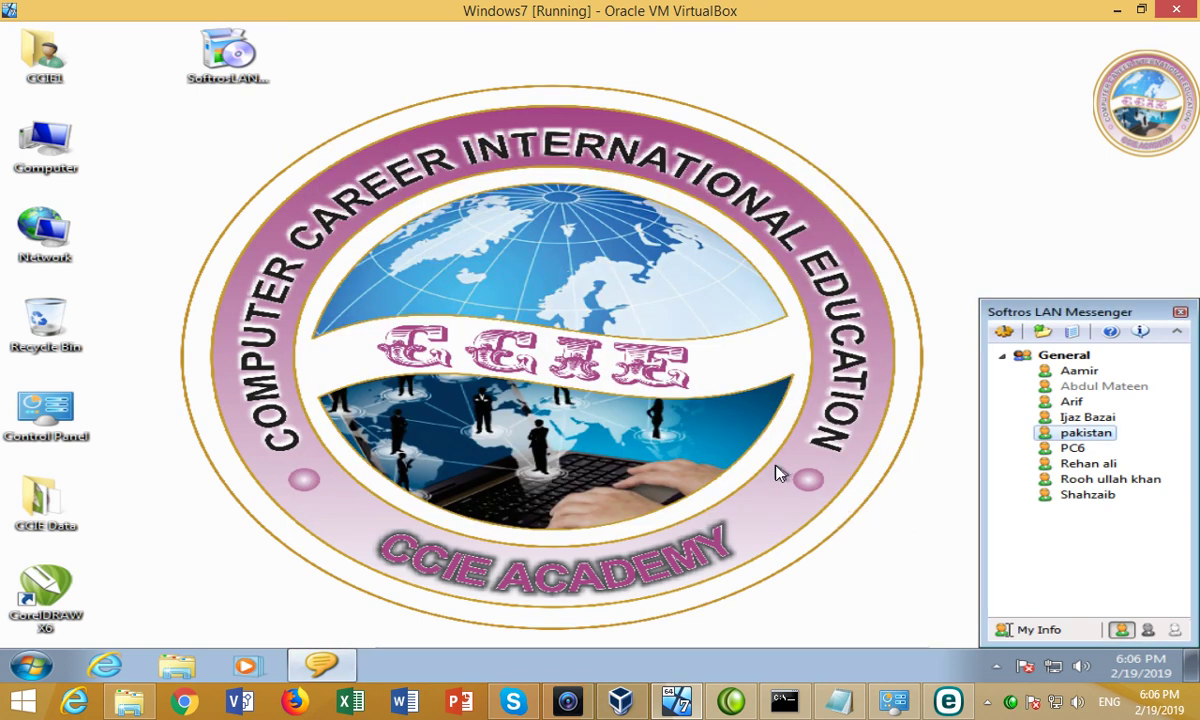